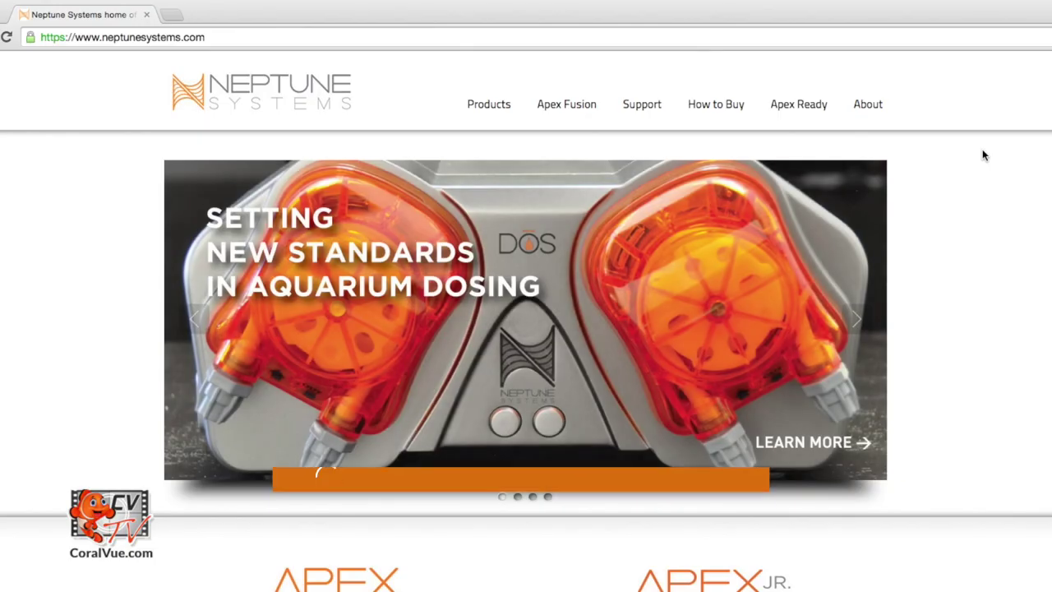
Open the Community Forum from the Support menu in a new tab and scroll down to the Advice forums
mouse_move(641, 104)
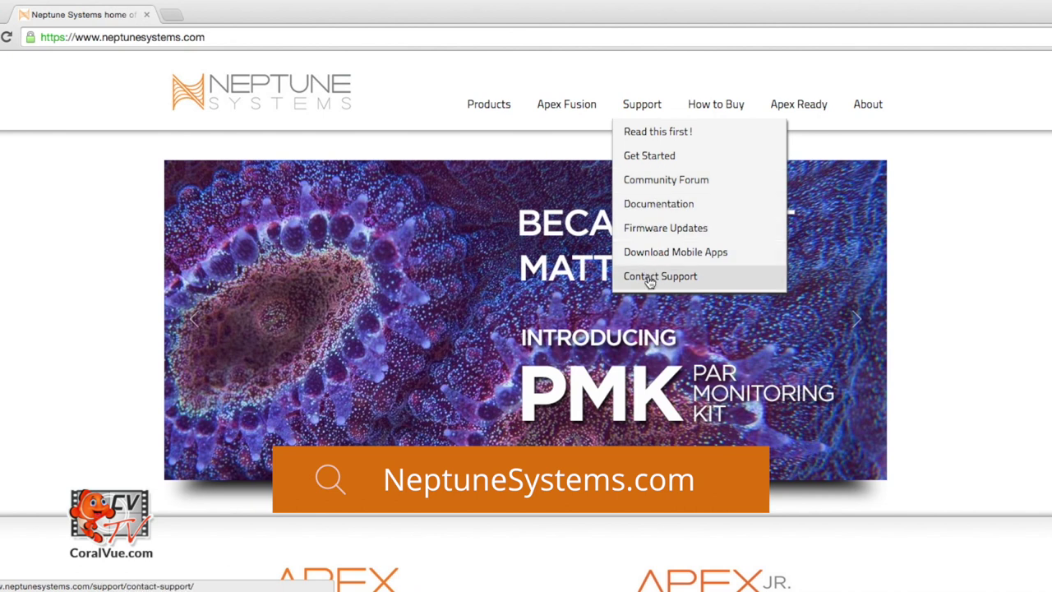
click(659, 188)
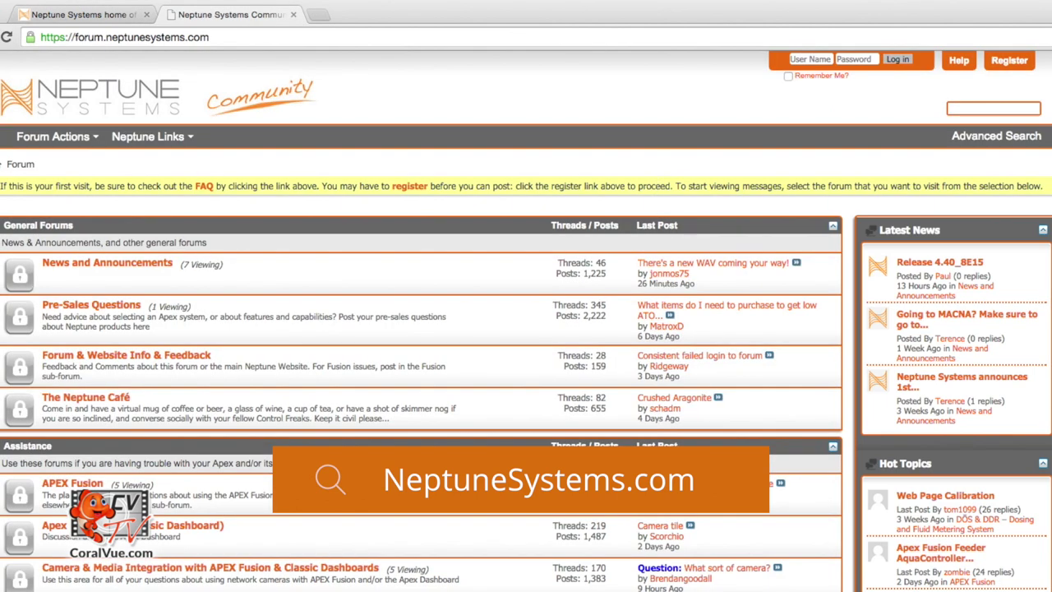
scroll(526, 321, down, 5)
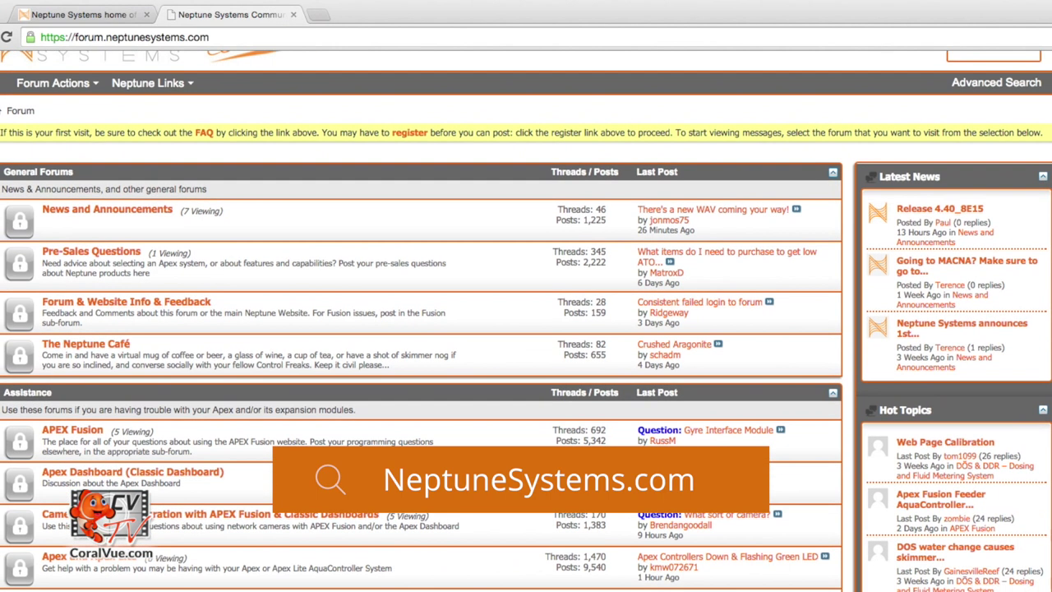
scroll(420, 321, down, 5)
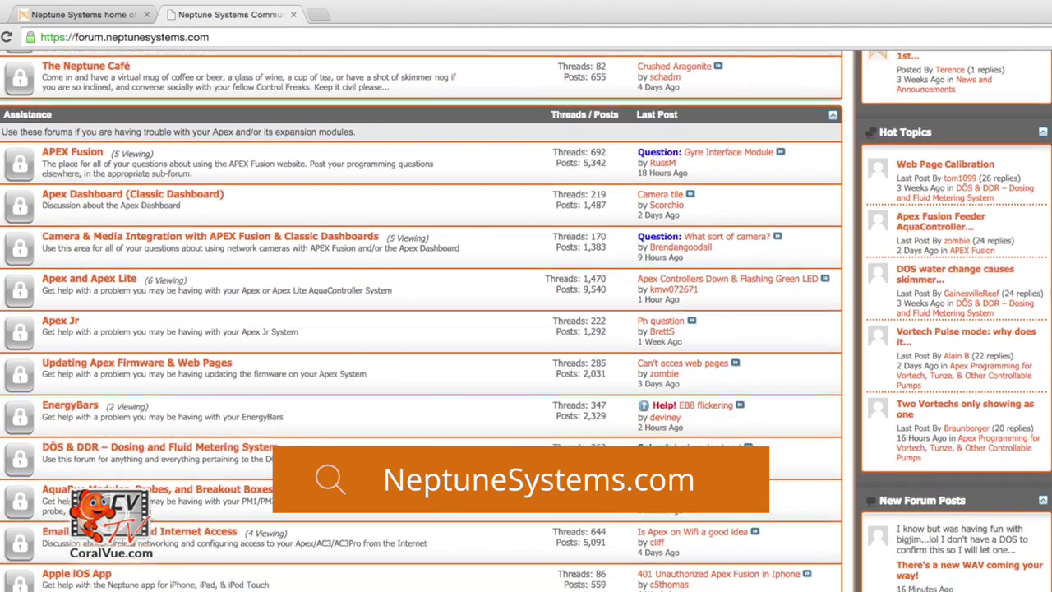
scroll(421, 321, down, 5)
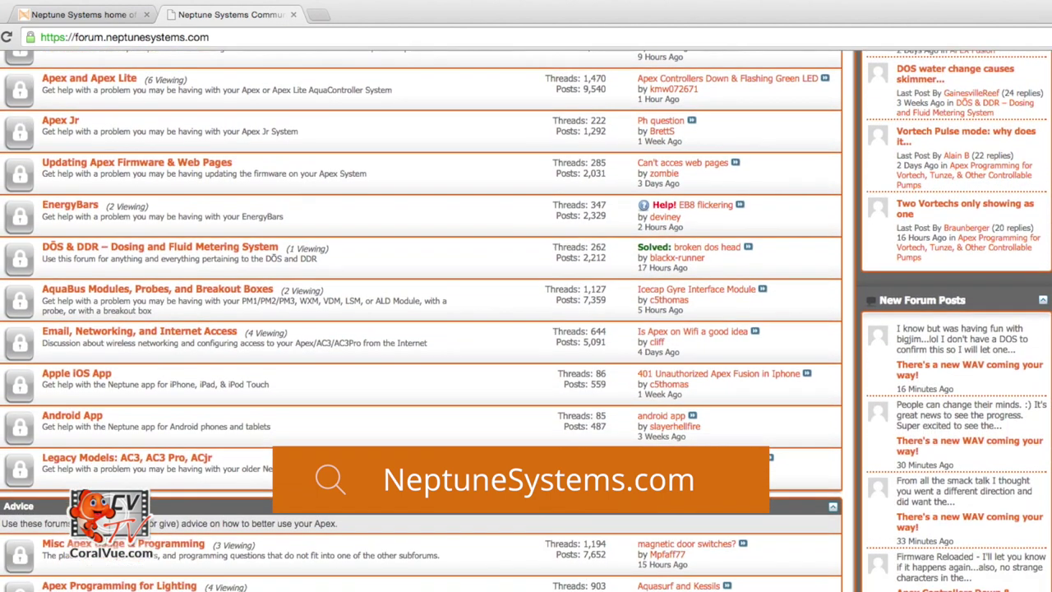
scroll(421, 321, down, 2)
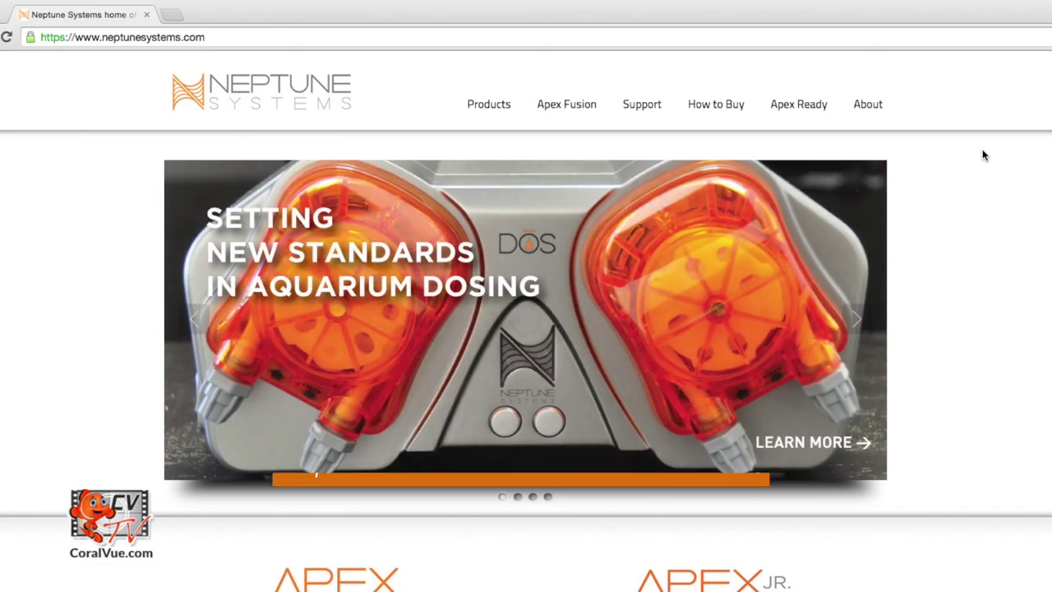
Reopen the Neptune Systems Community Forum from the Support menu in a new tab and scroll its forum list
text(Ne)
mouse_move(646, 106)
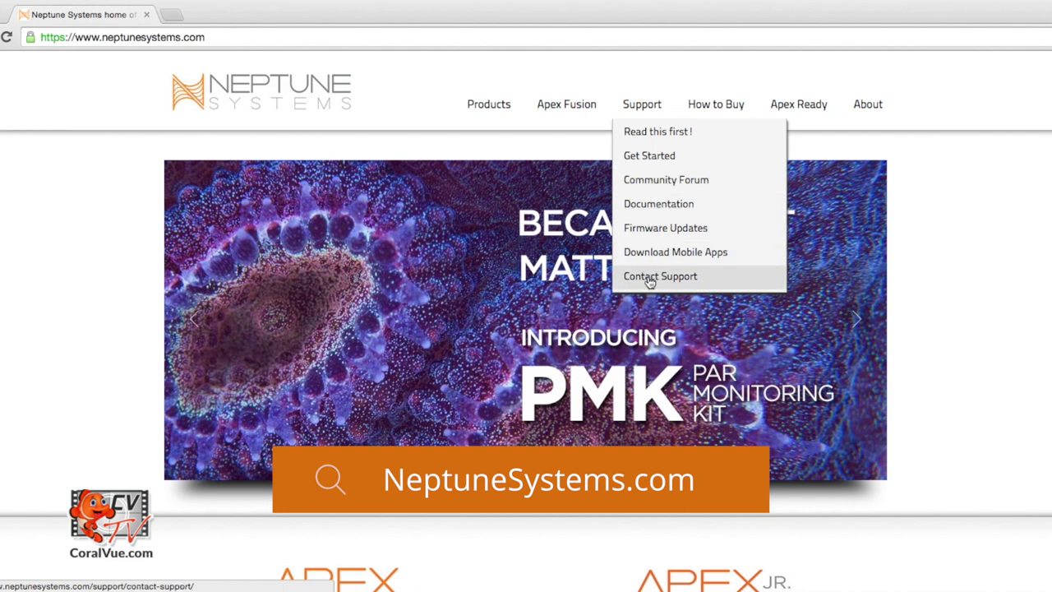
click(659, 187)
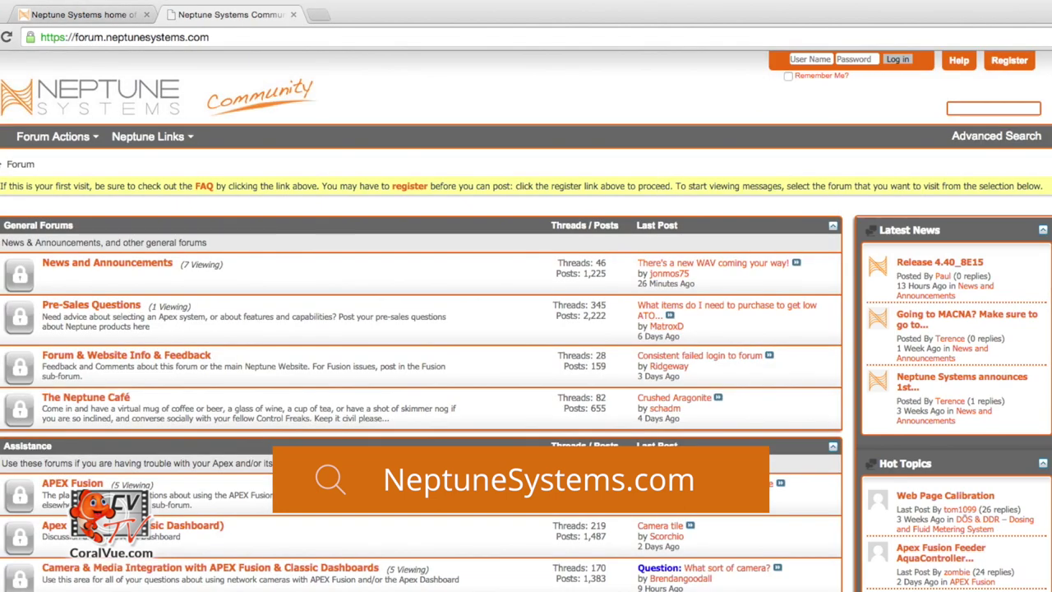
scroll(526, 321, down, 5)
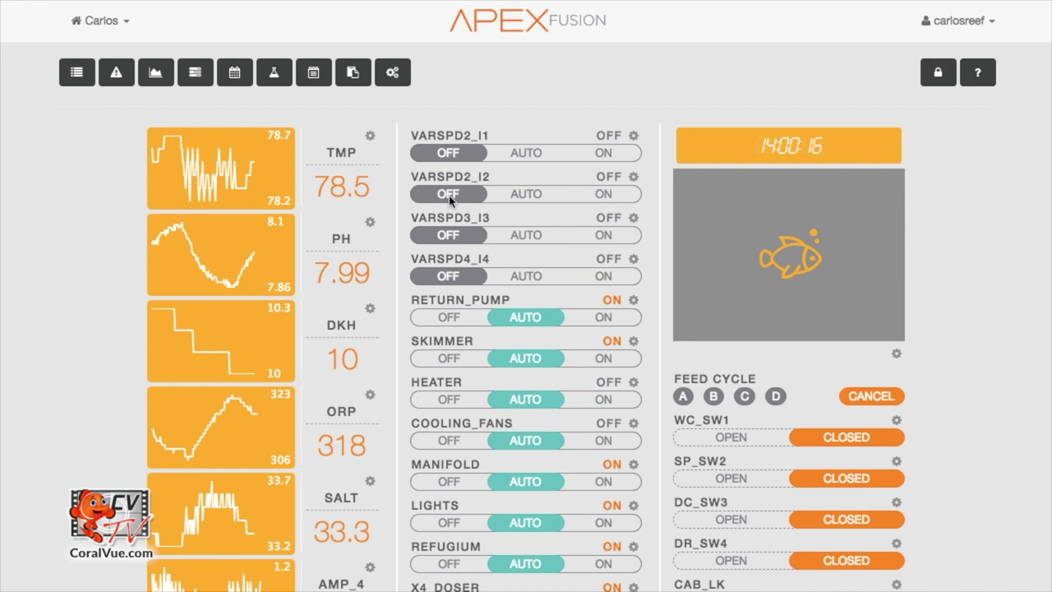
key(Tab)
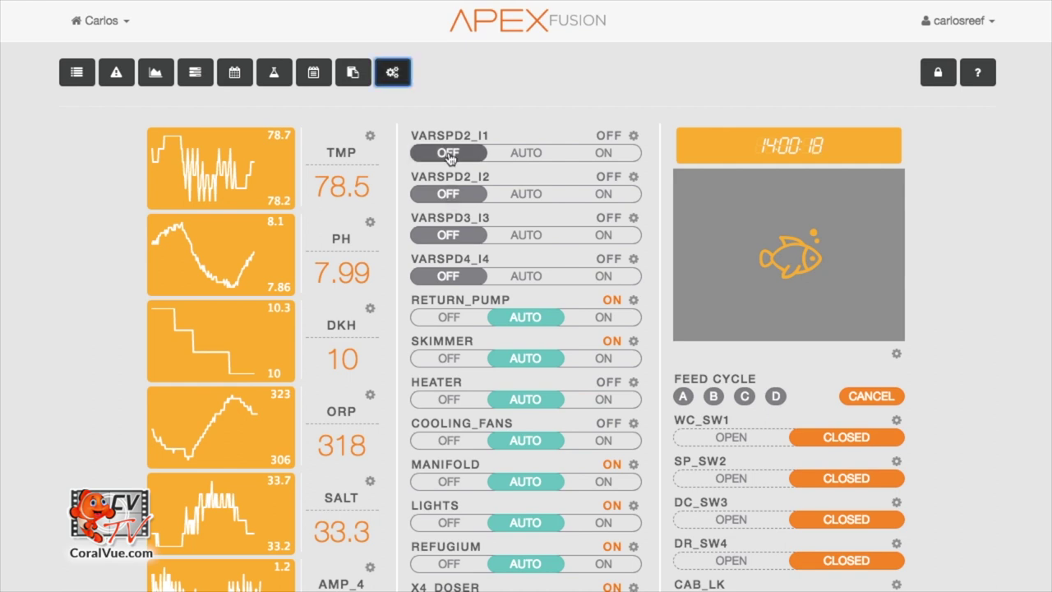
click(449, 198)
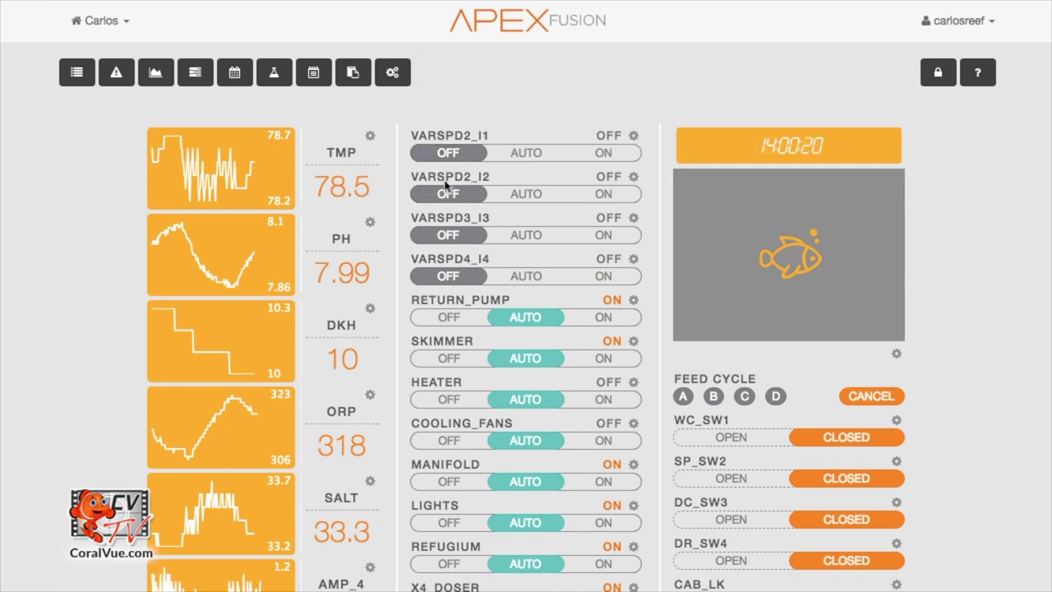
click(603, 154)
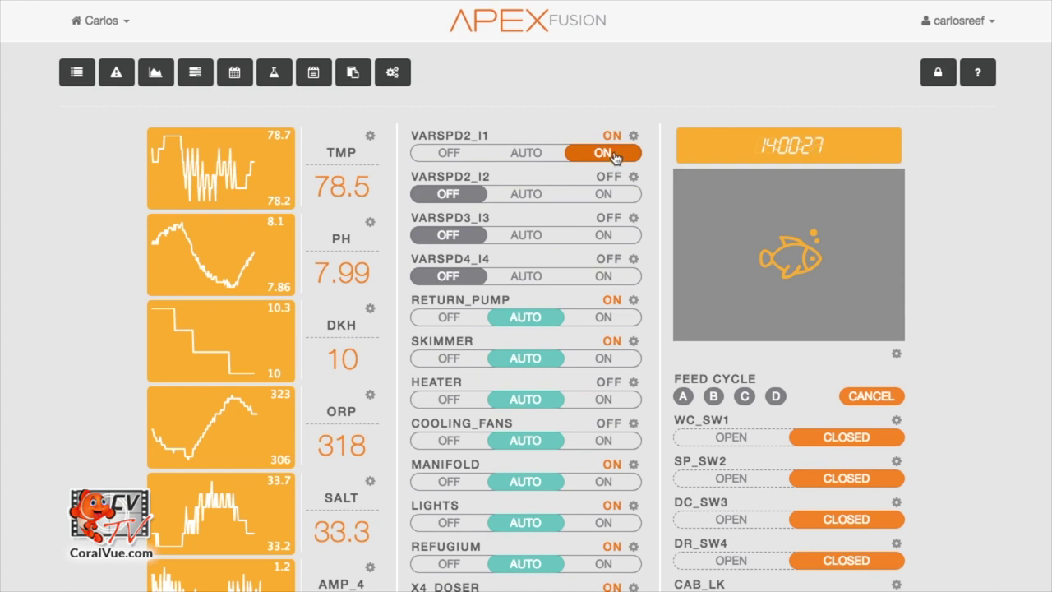
click(448, 158)
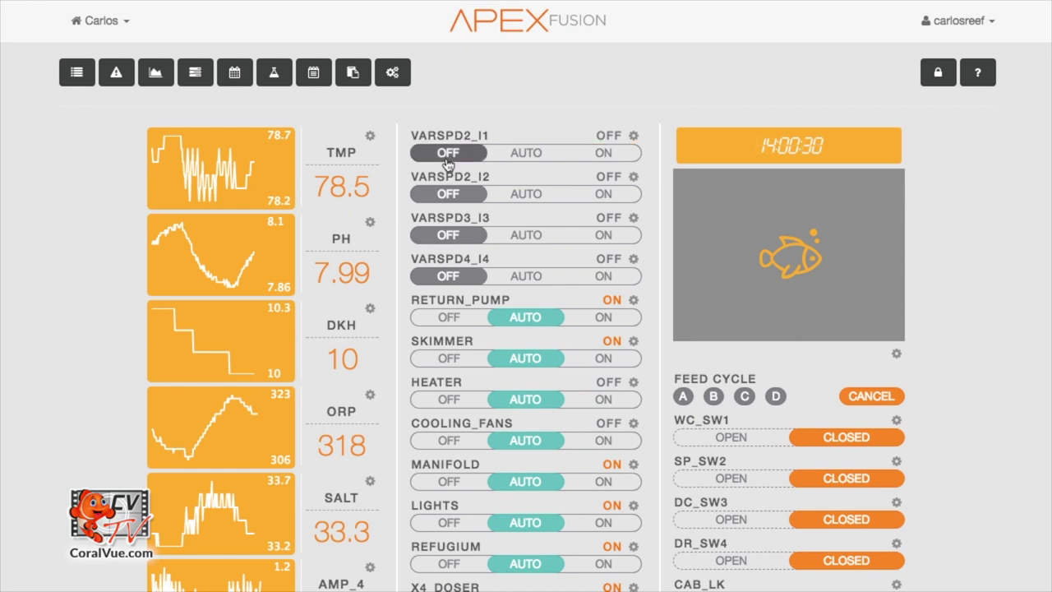
click(605, 197)
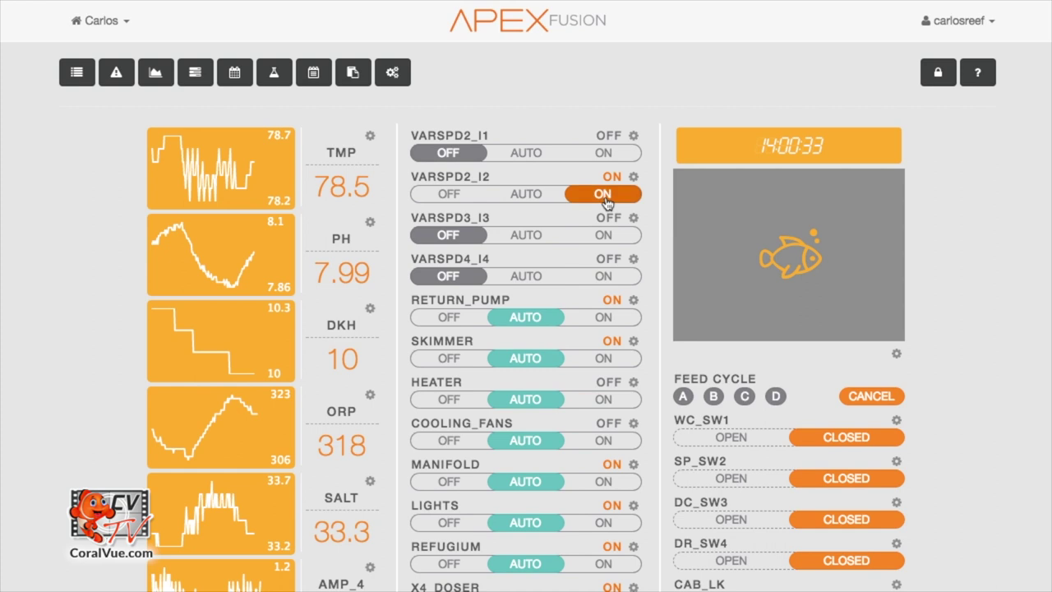
click(446, 195)
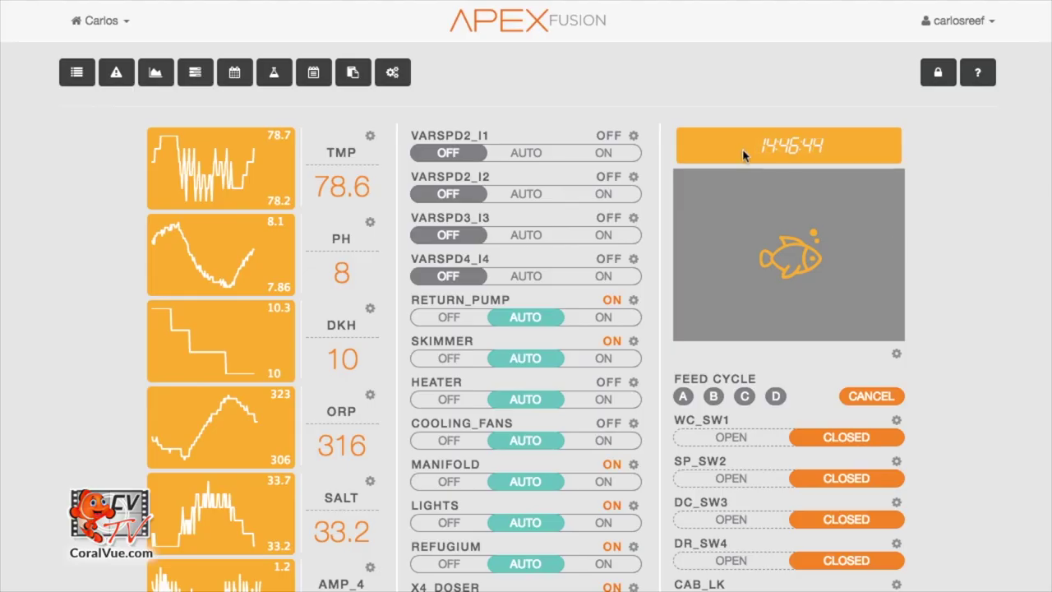
Open profile PF1, rename it Ramp_Up and make it a Ramp type
click(396, 73)
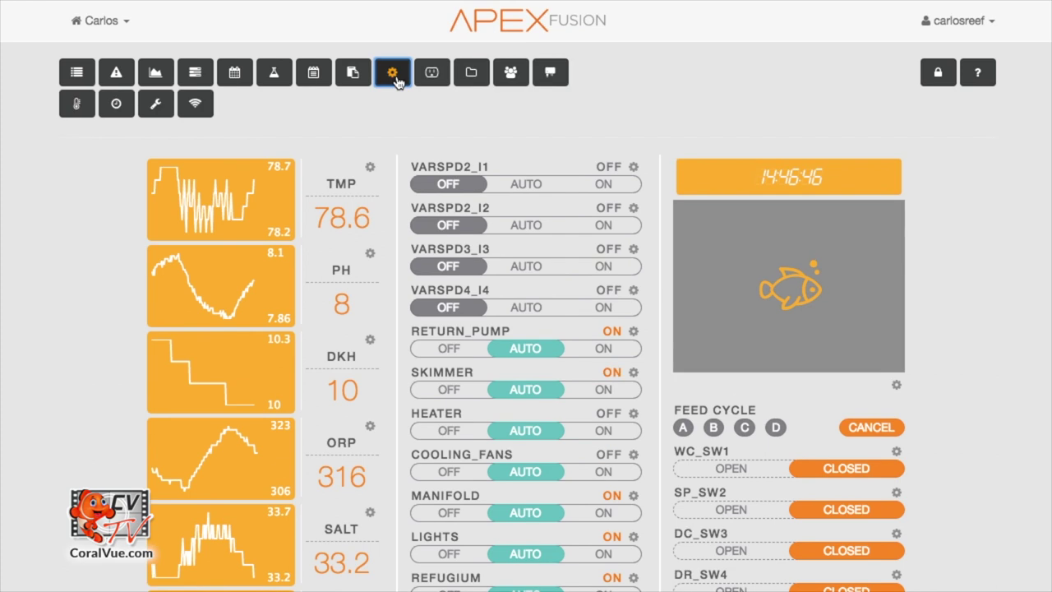
click(473, 73)
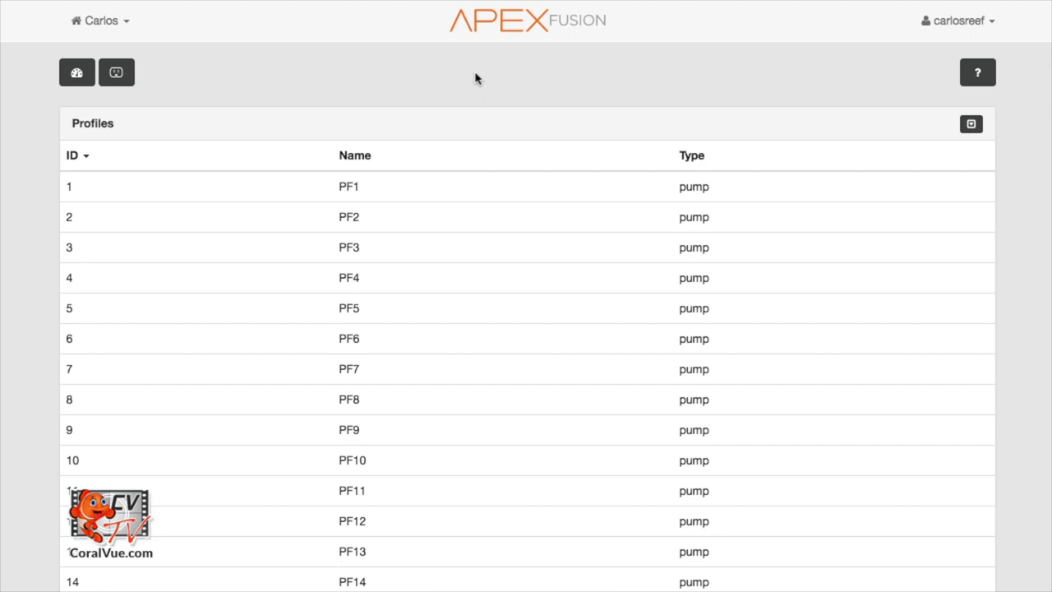
click(364, 189)
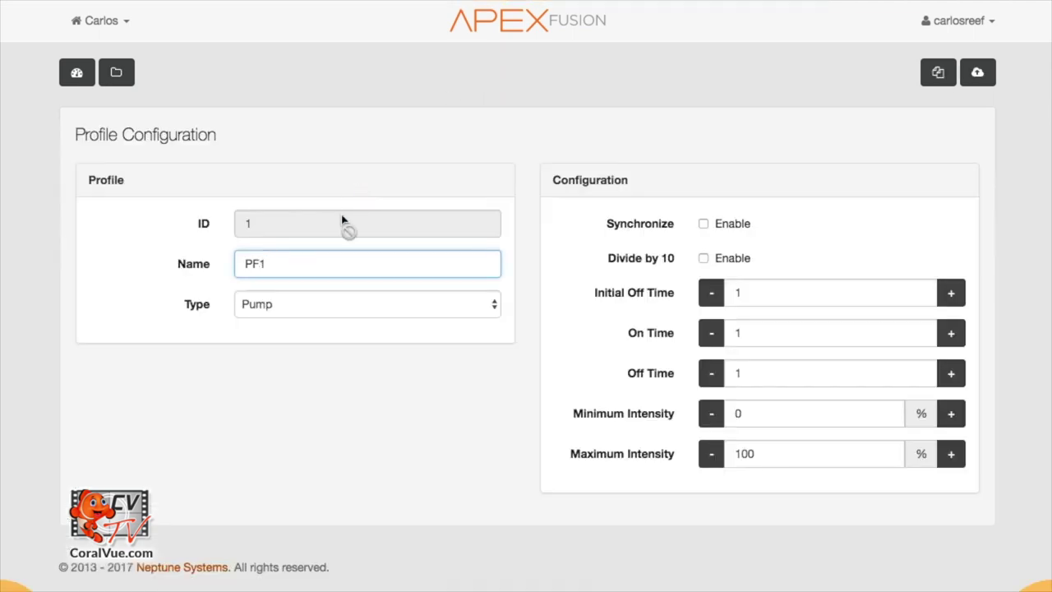
click(286, 266)
key(BackSpace)
key(BackSpace)
key(BackSpace)
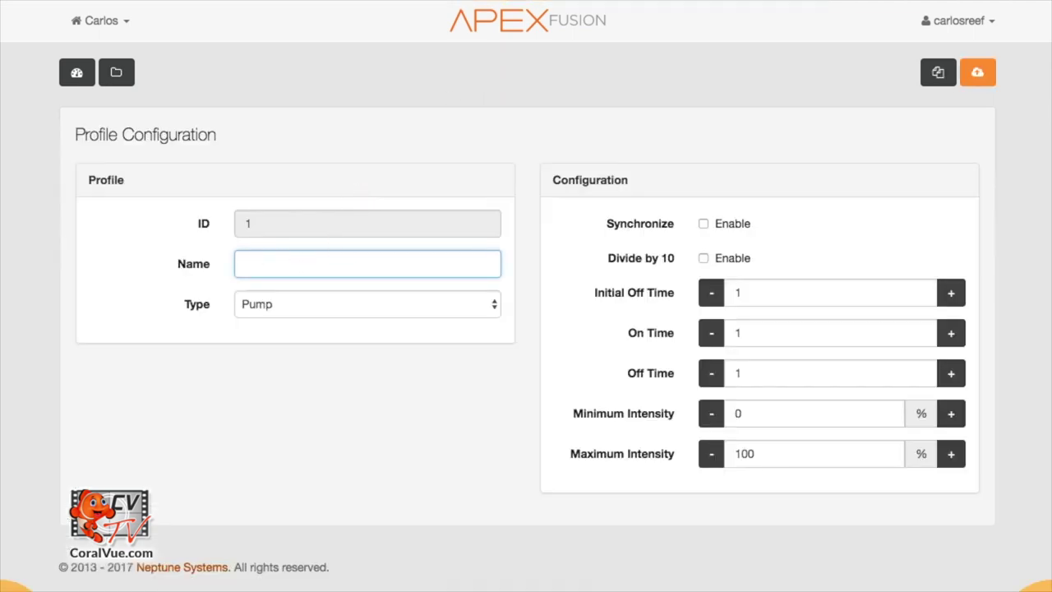
text(Ramp_Up)
click(281, 309)
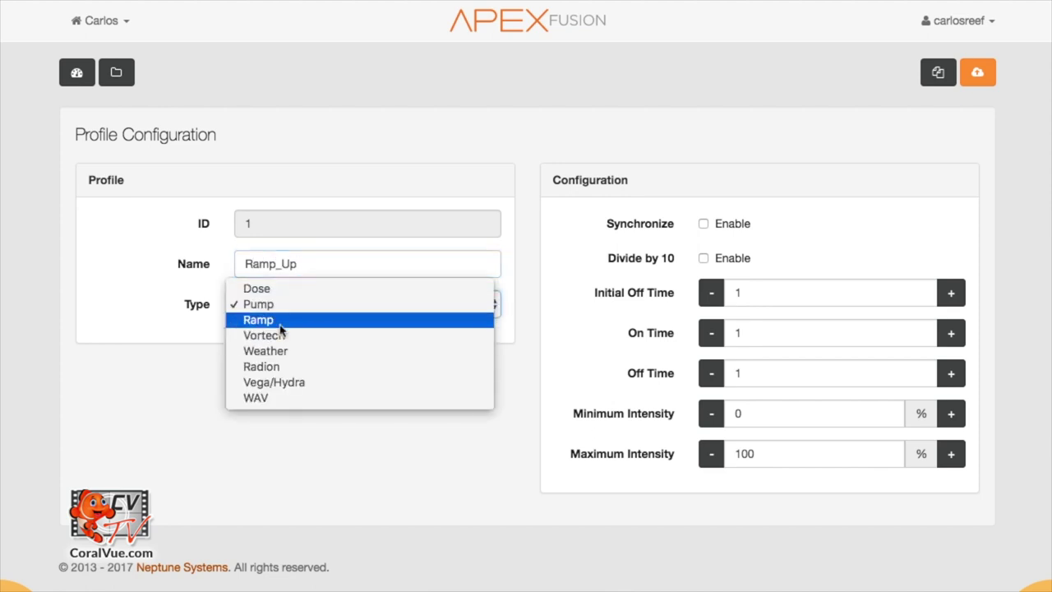
click(279, 322)
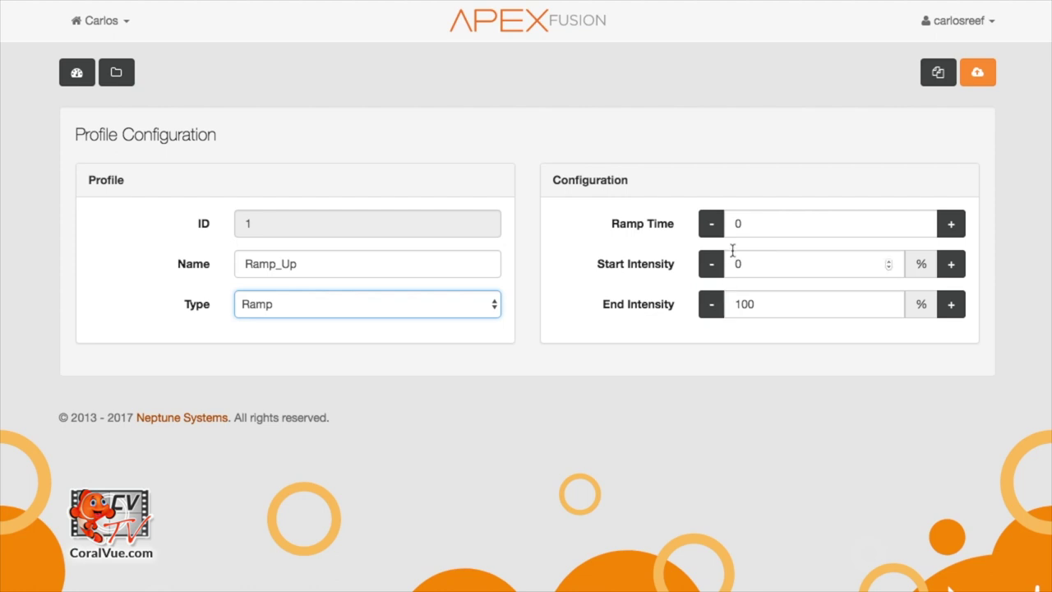
Set Ramp Time 60, Start Intensity 30 and End Intensity 80, then send it to the Apex
double_click(728, 222)
text(60)
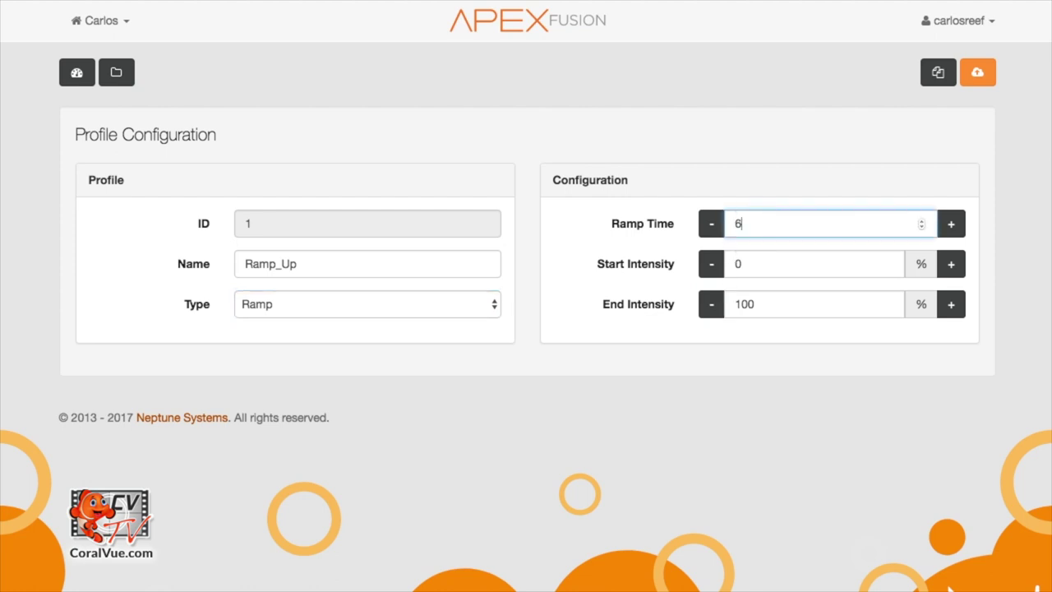
double_click(728, 263)
text(30)
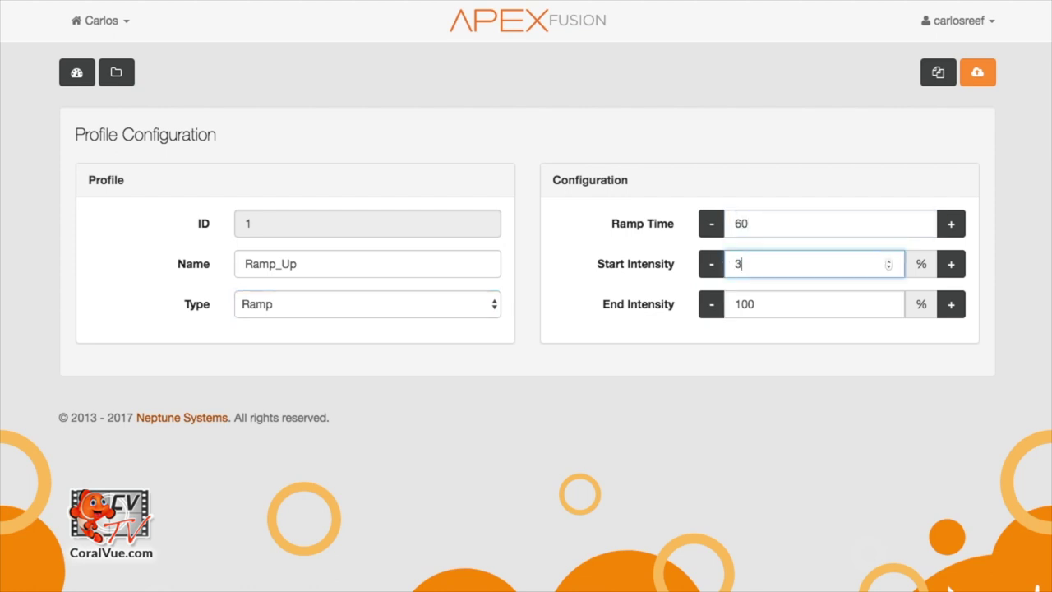
double_click(728, 303)
text(80)
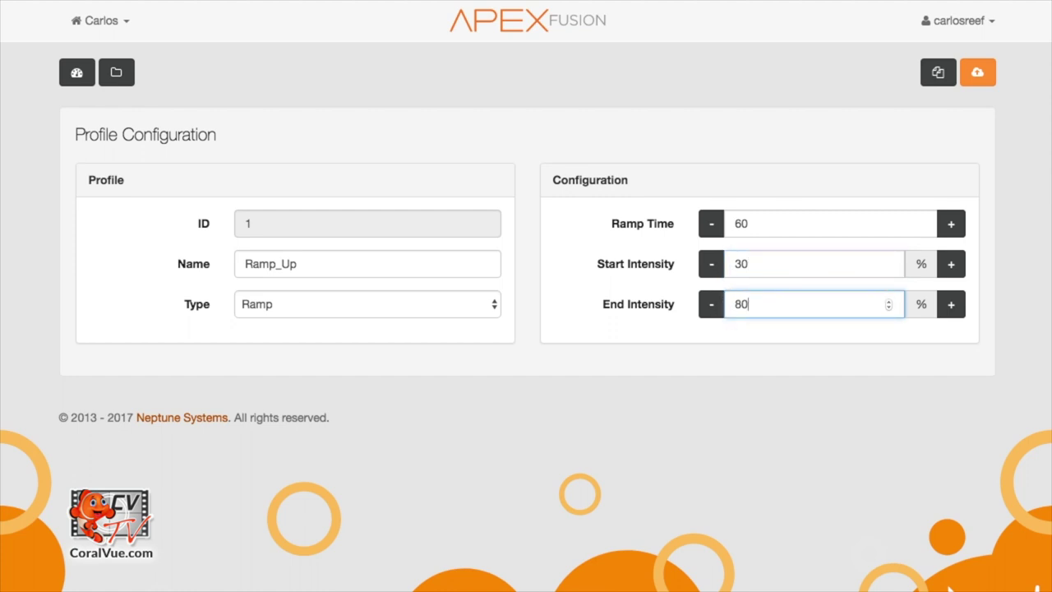
click(979, 76)
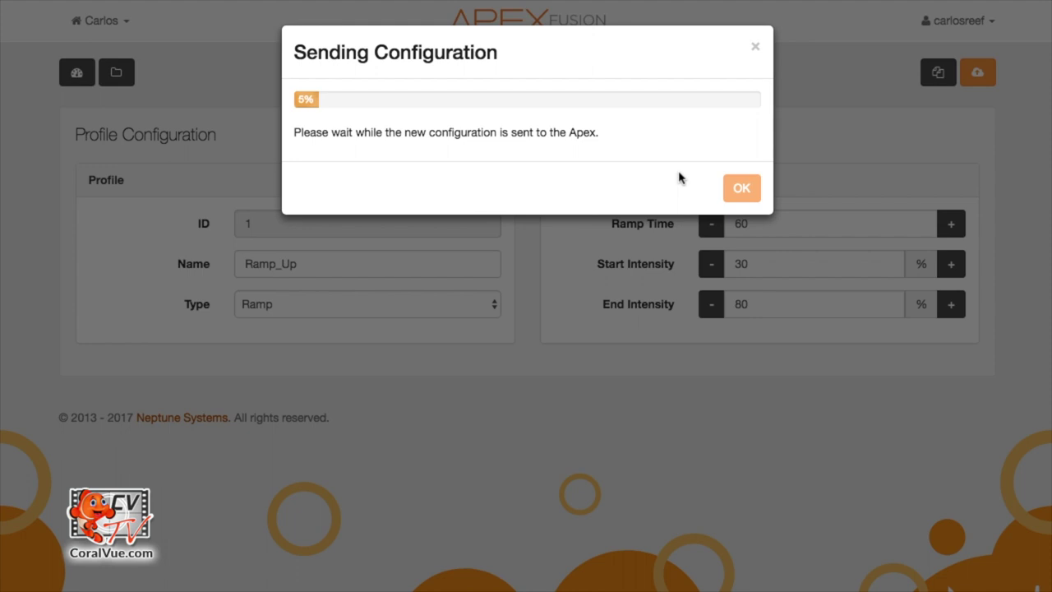
click(749, 268)
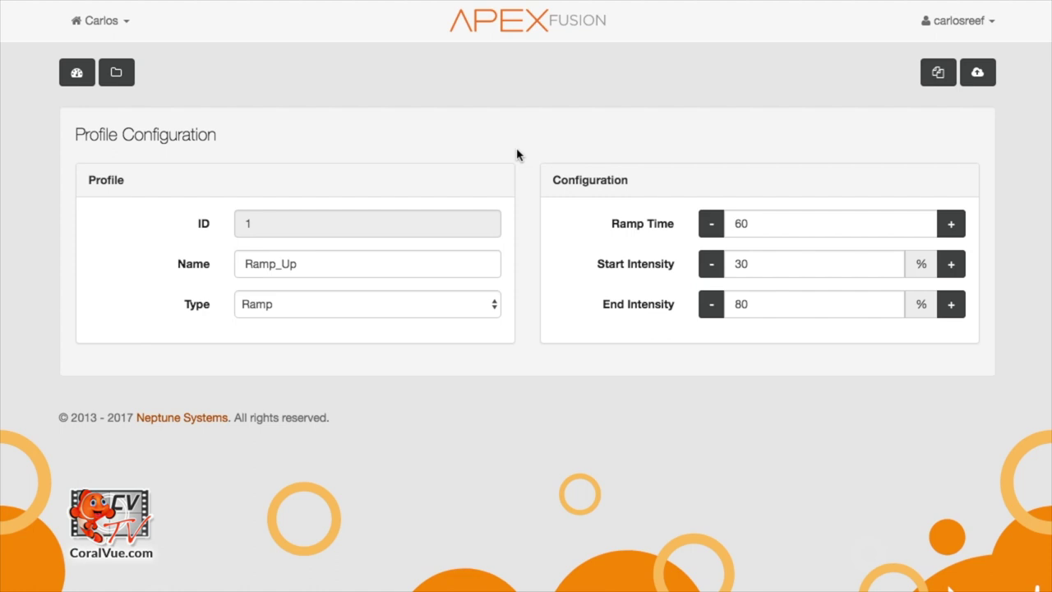
click(119, 76)
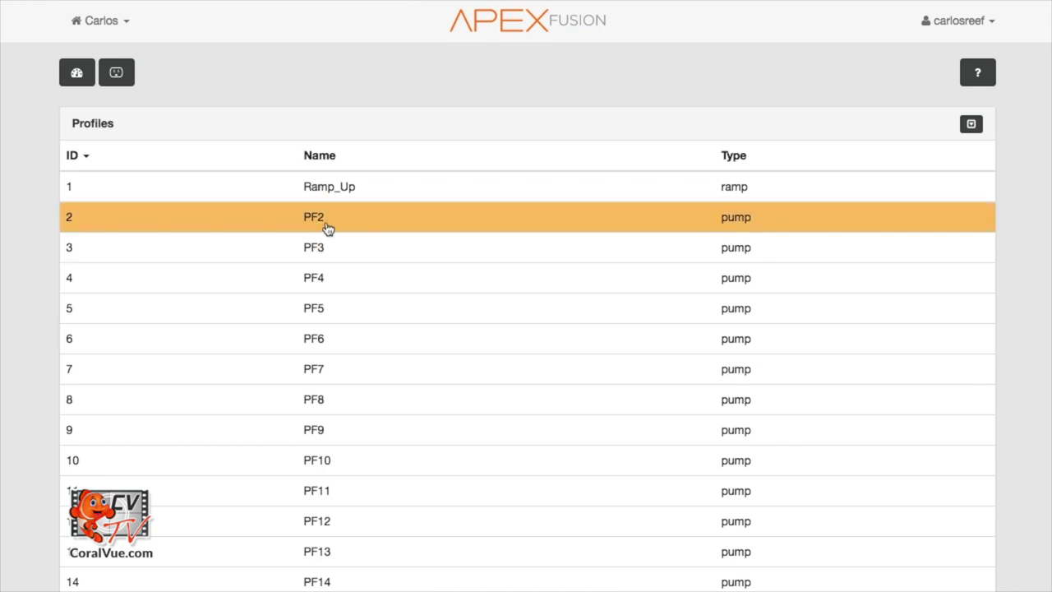
Open profile PF2, rename it Pulse and keep its type as Pump
click(328, 222)
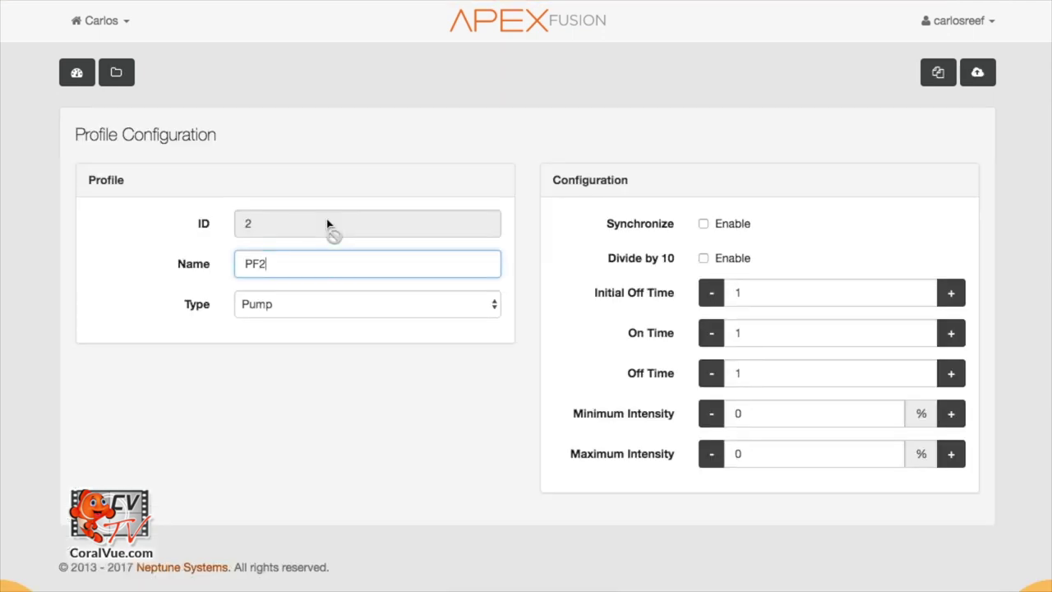
drag(280, 264, 230, 269)
text(Pulse)
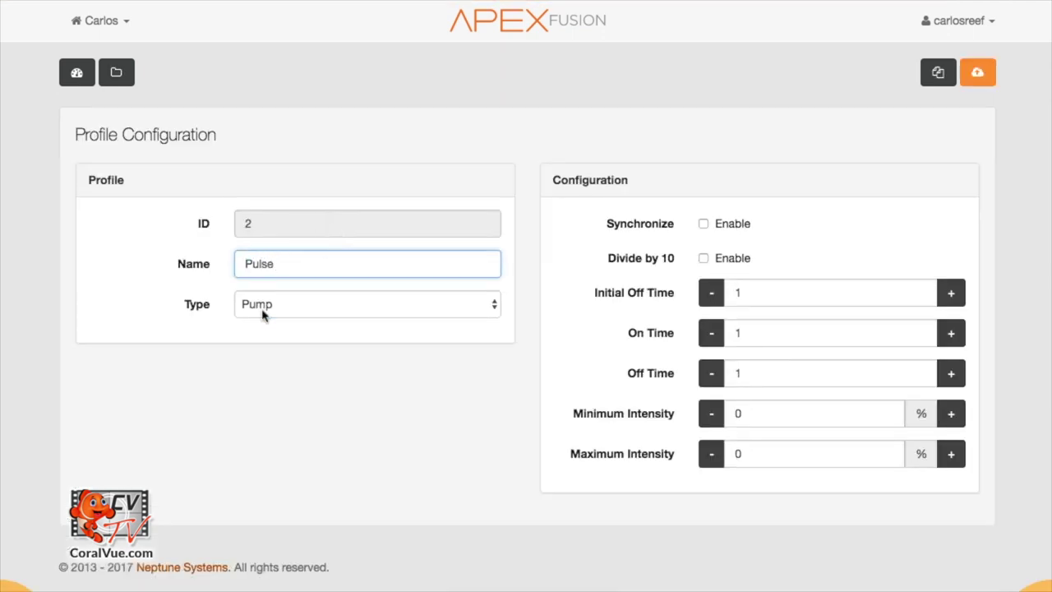
click(270, 312)
click(345, 303)
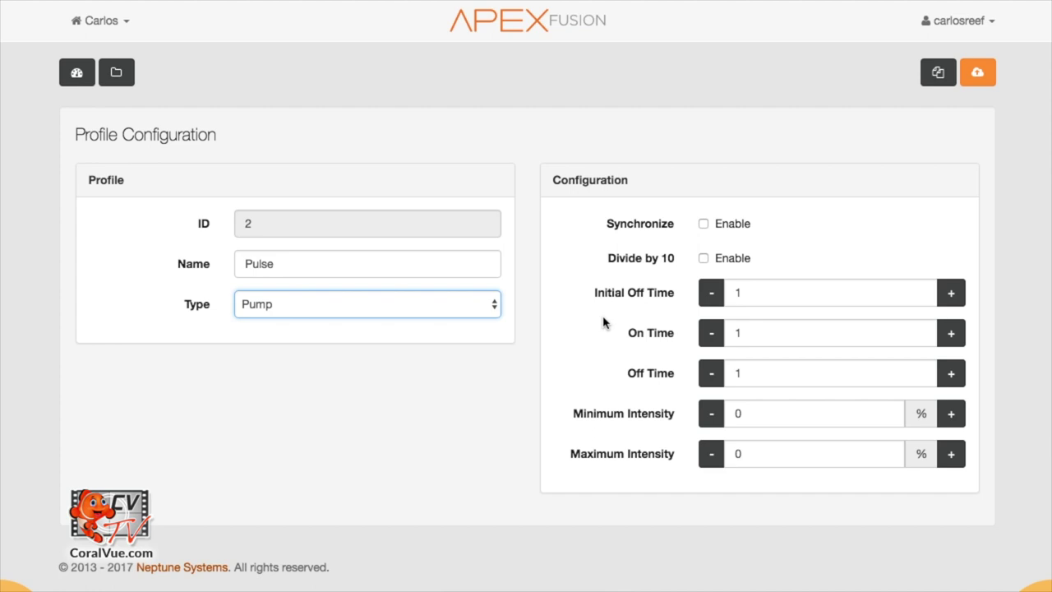
Set Initial Off Time 0, On Time 20 and Off Time 10 for the Pulse profile
double_click(751, 293)
text(0)
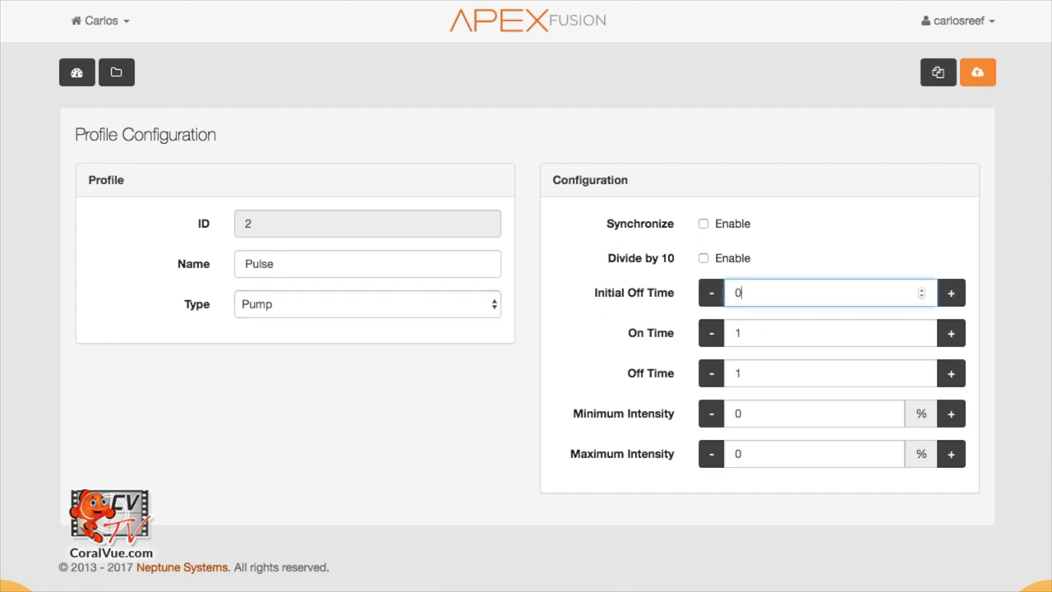
double_click(752, 337)
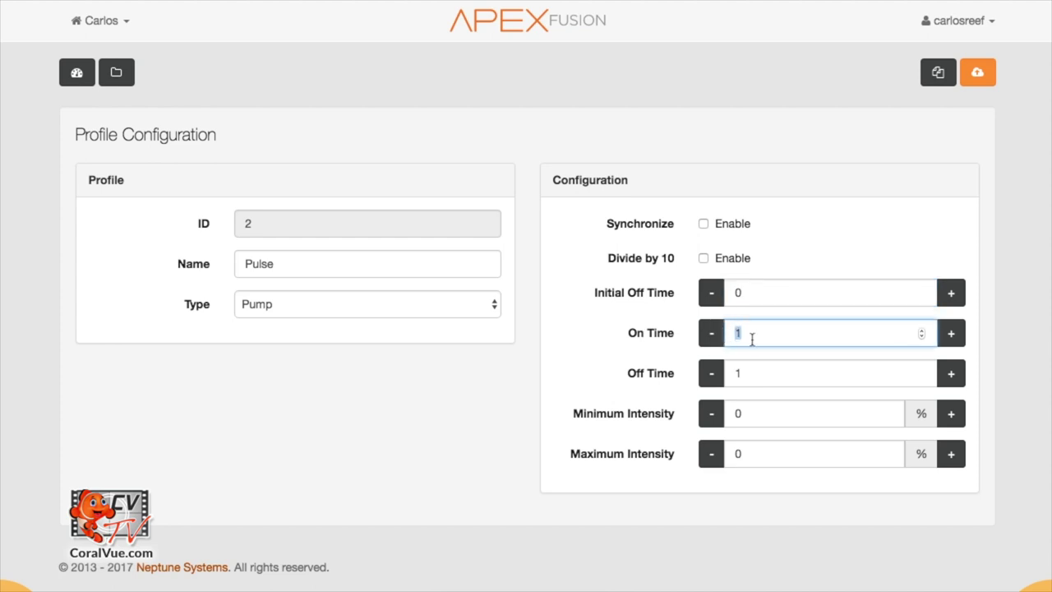
text(20)
double_click(754, 371)
text(10)
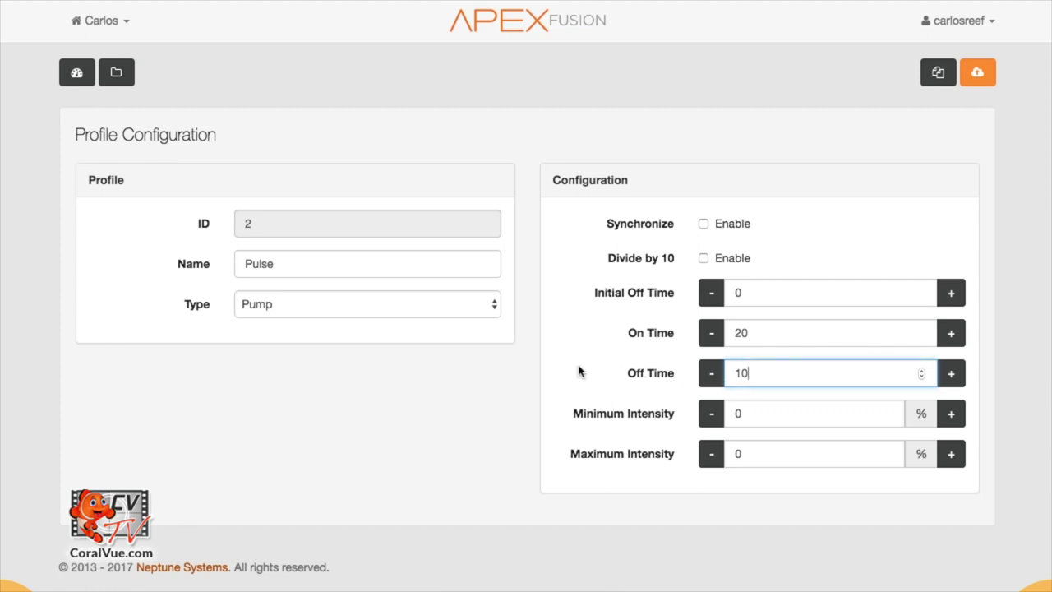
double_click(741, 333)
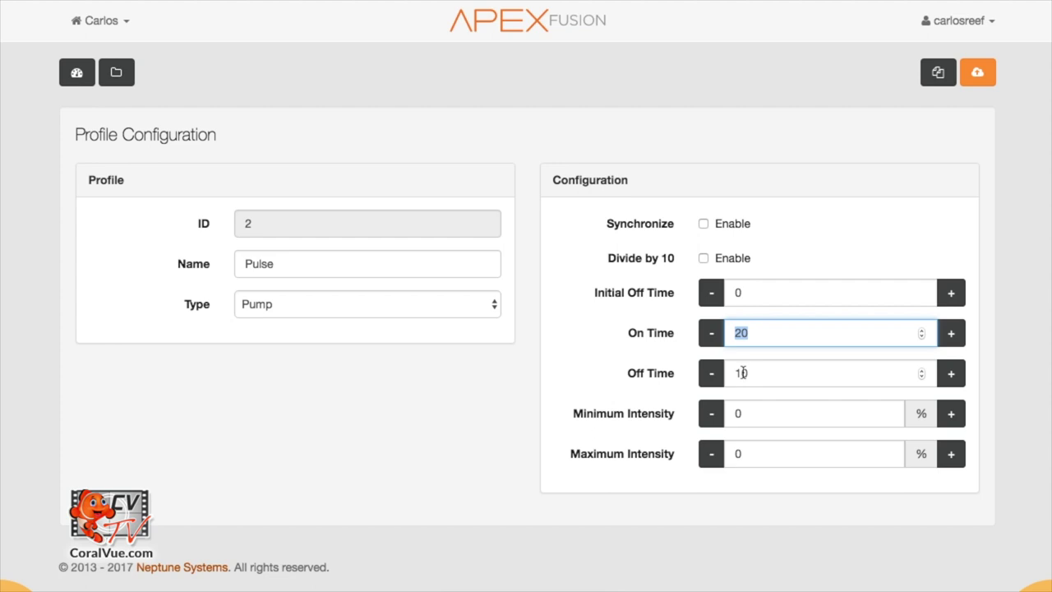
double_click(742, 373)
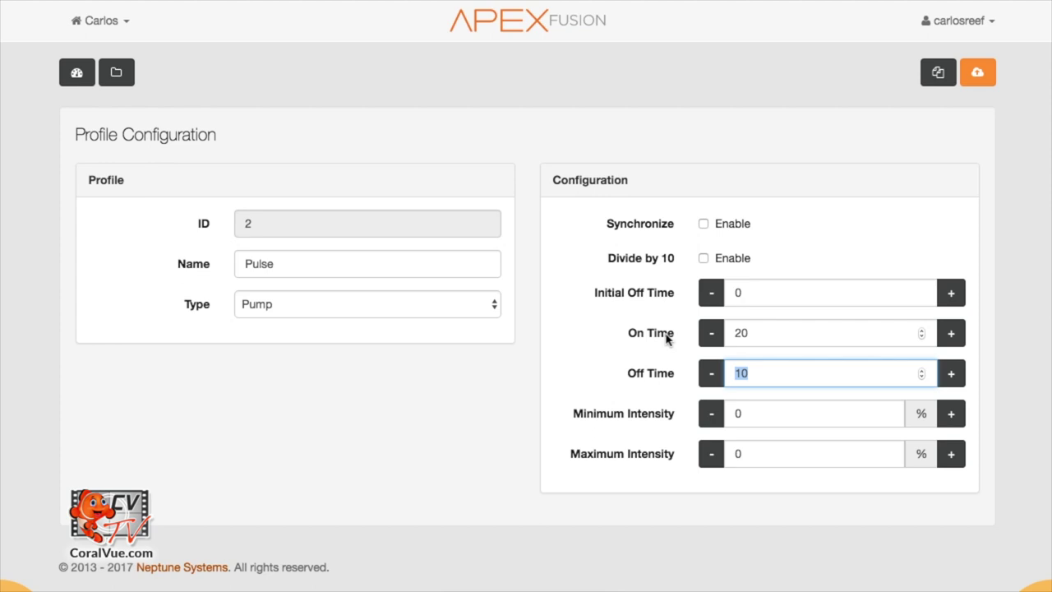
Set the Pulse profile's intensity range to Minimum 30 and Maximum 80
click(752, 406)
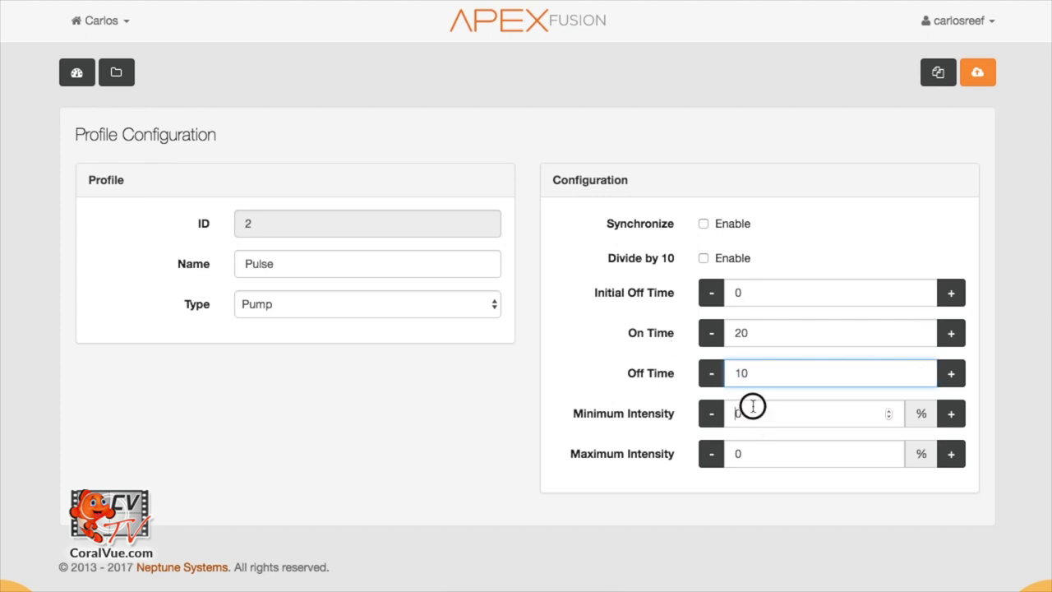
click(751, 371)
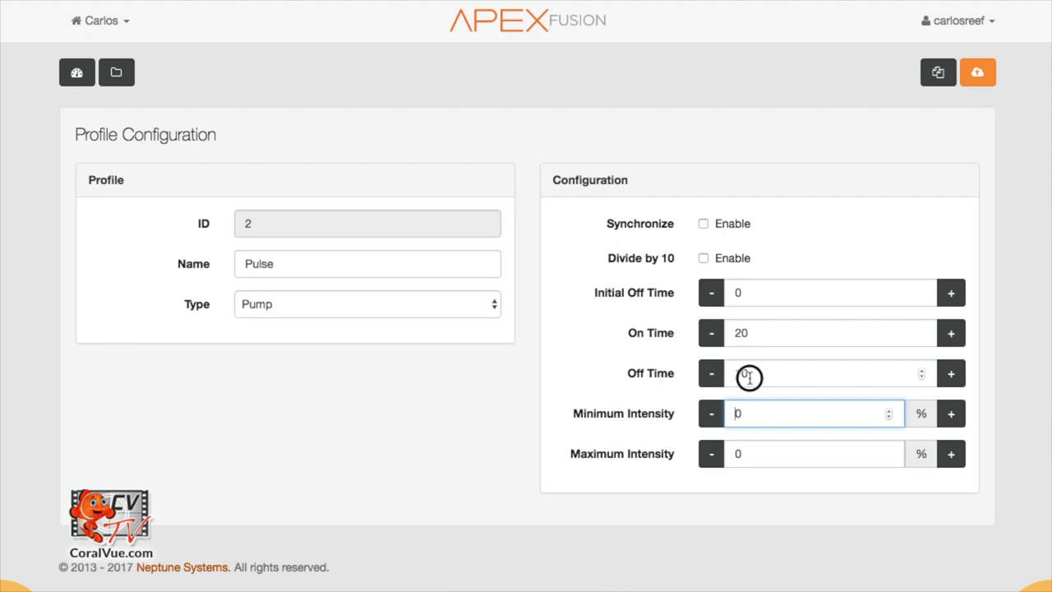
click(751, 453)
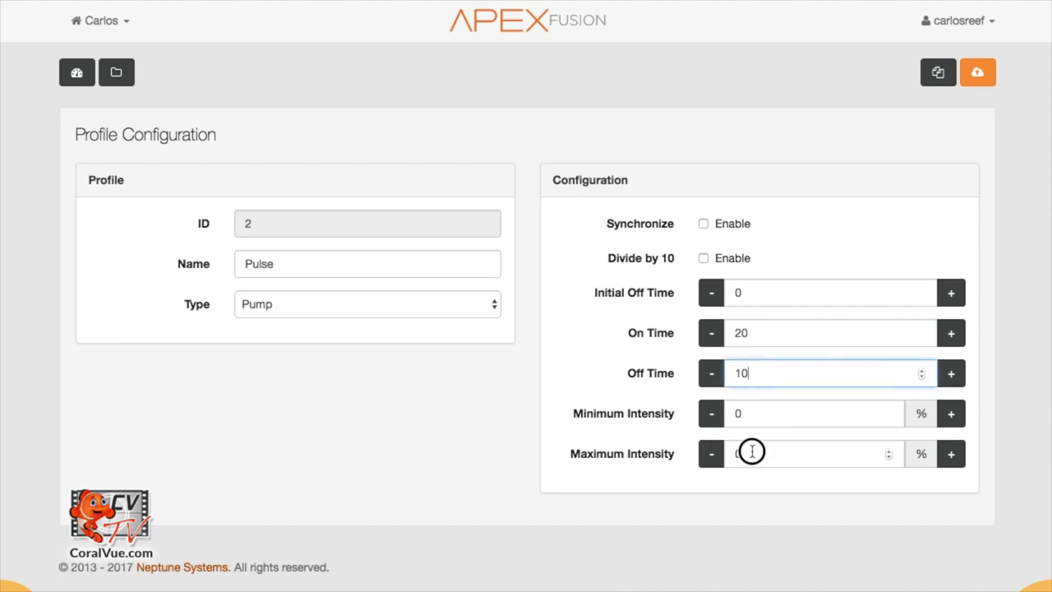
click(756, 331)
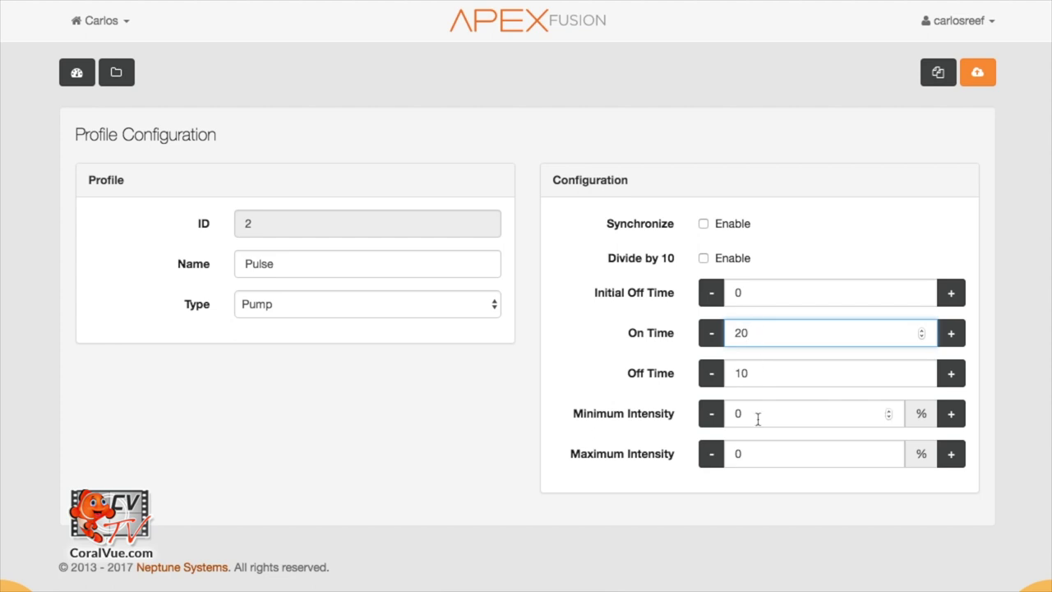
click(751, 453)
text(80)
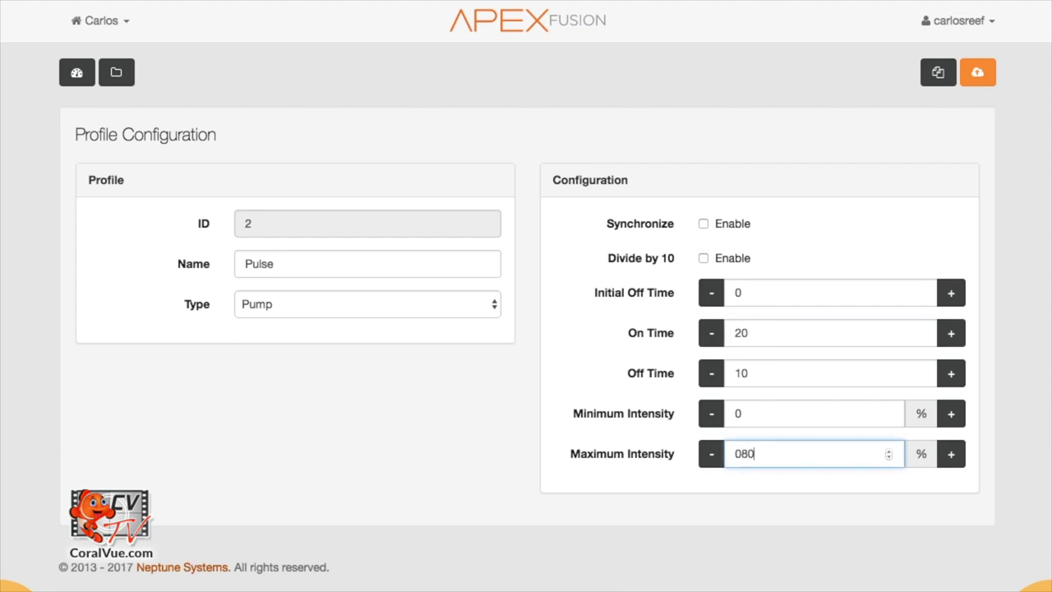
double_click(737, 413)
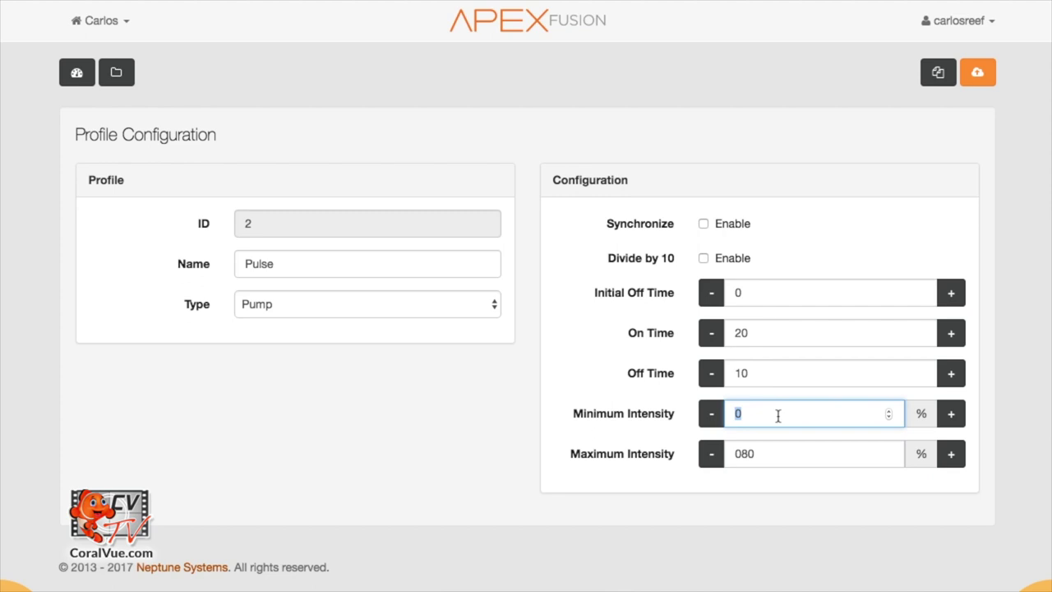
key(BackSpace)
text(30)
Send the Pulse profile to the controller, then open profile PF3
click(977, 73)
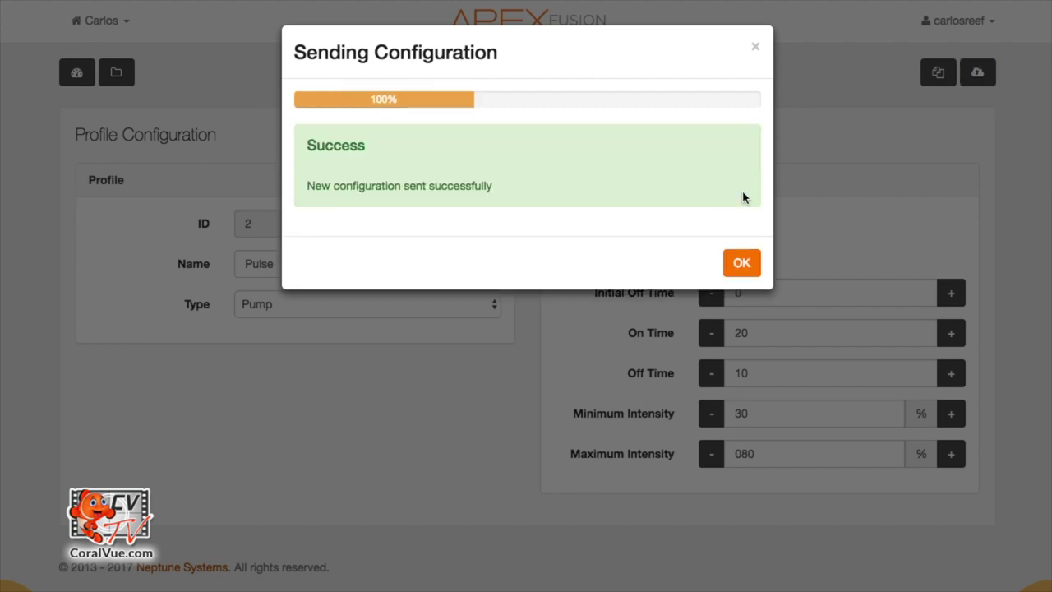
click(742, 263)
click(115, 73)
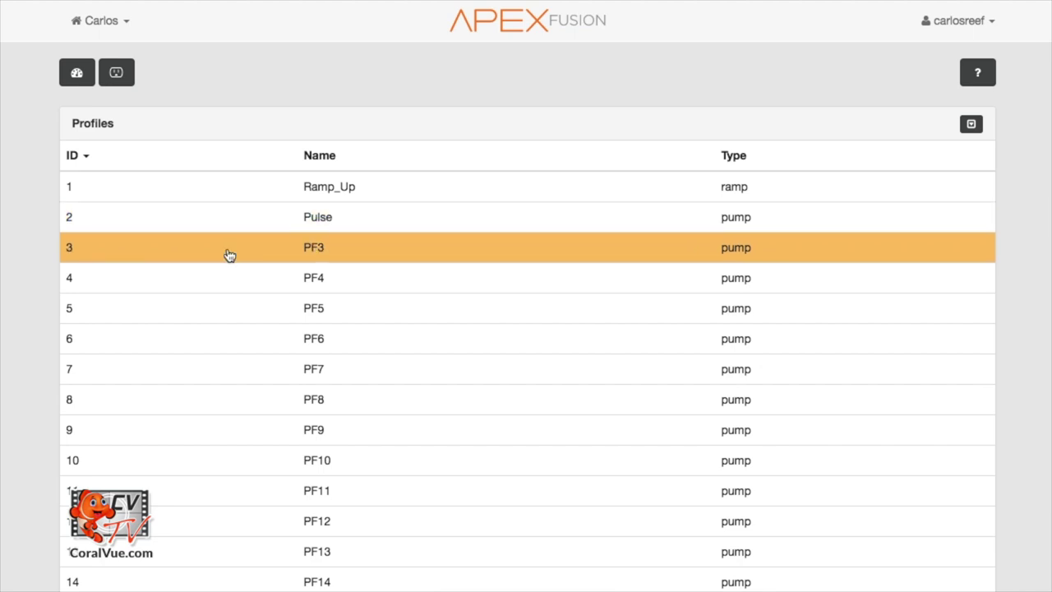
click(229, 255)
Rename PF3 to Ramp_Down and make it a Ramp type with Ramp Time 60
drag(270, 263, 244, 263)
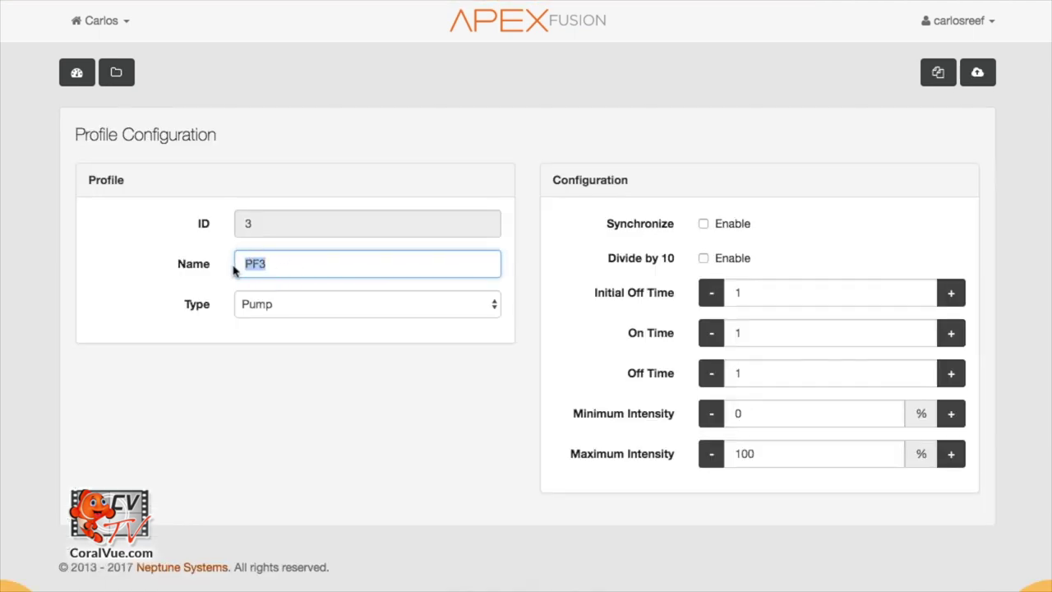
text(Ramp_D)
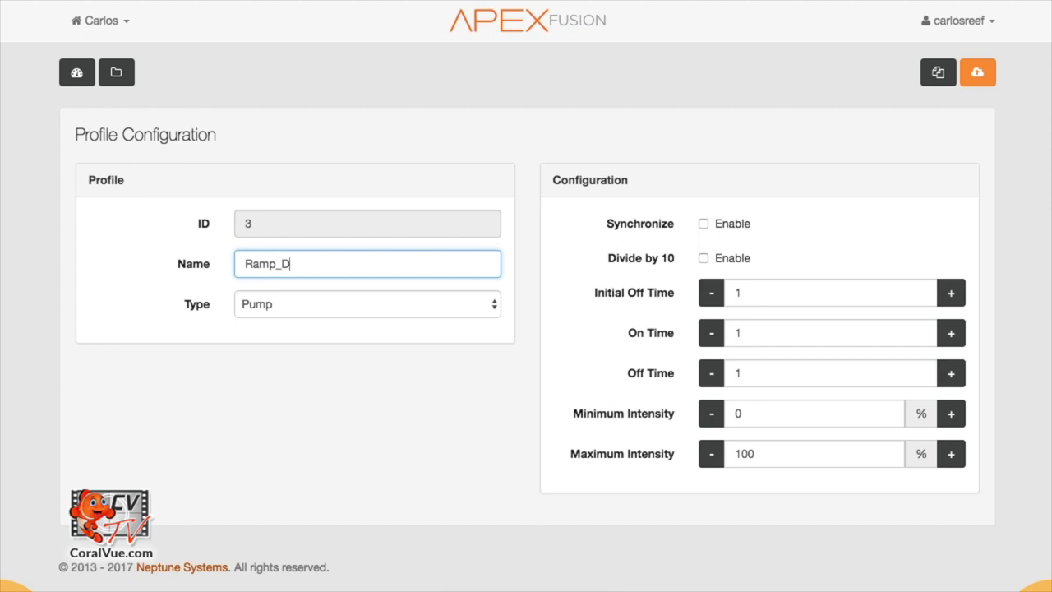
text(own)
click(264, 304)
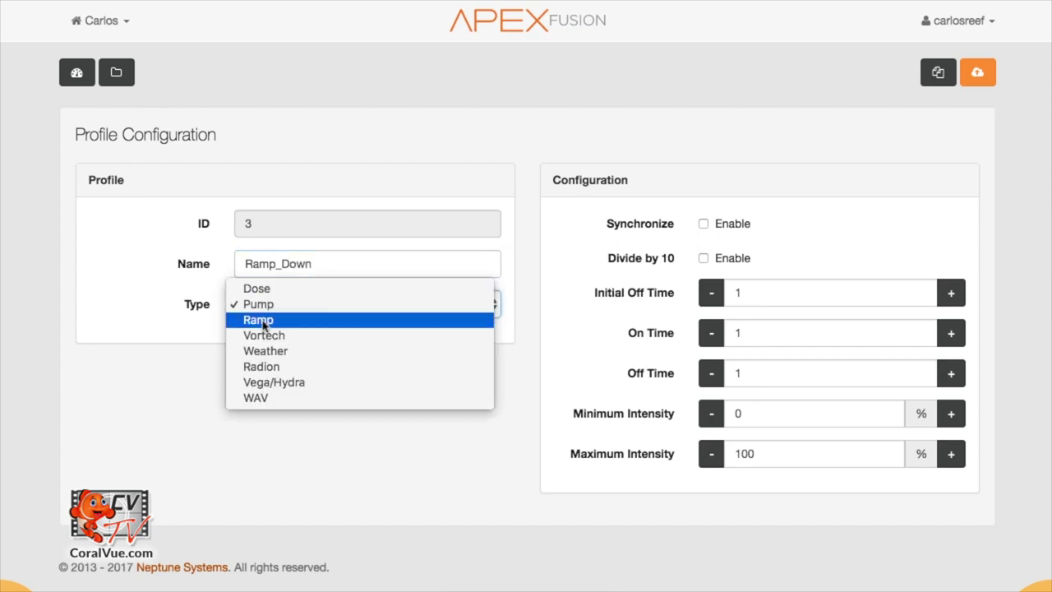
click(263, 321)
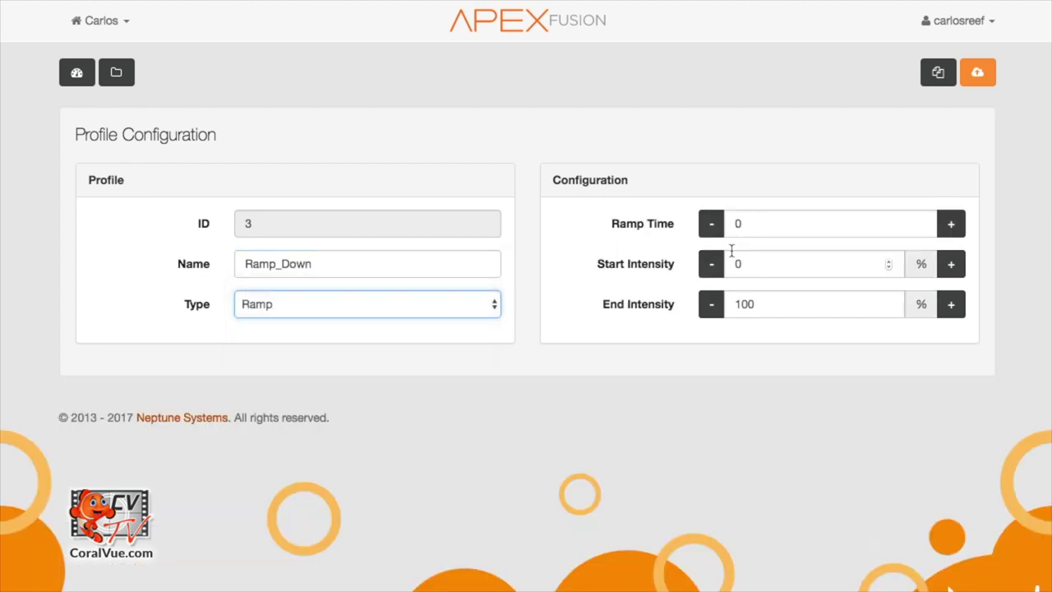
click(737, 224)
key(BackSpace)
text(6)
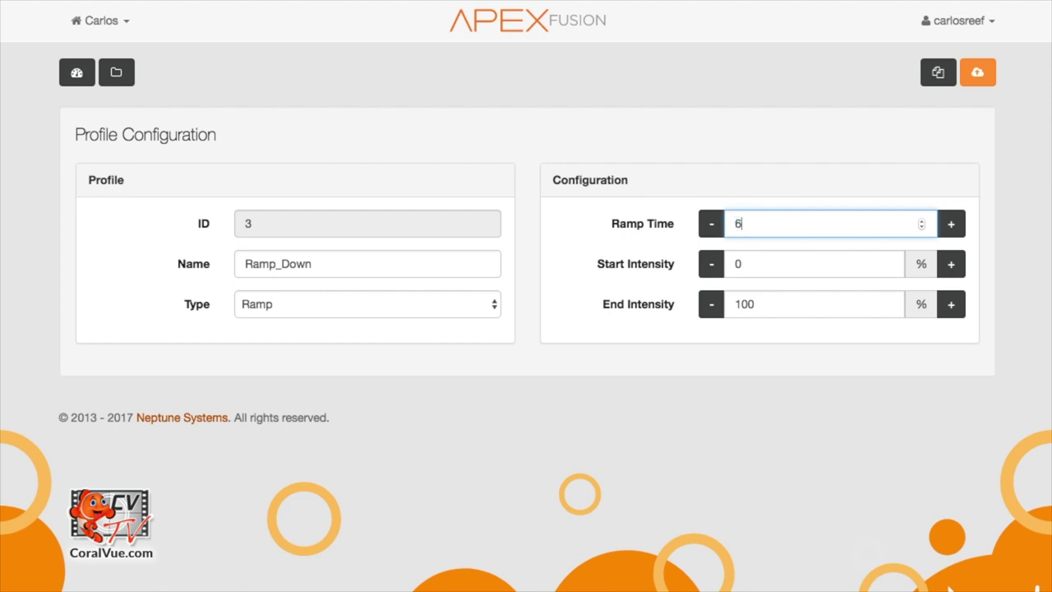
text(0)
Set Start Intensity 80 and End Intensity 30, then send Ramp_Down to the controller
click(751, 264)
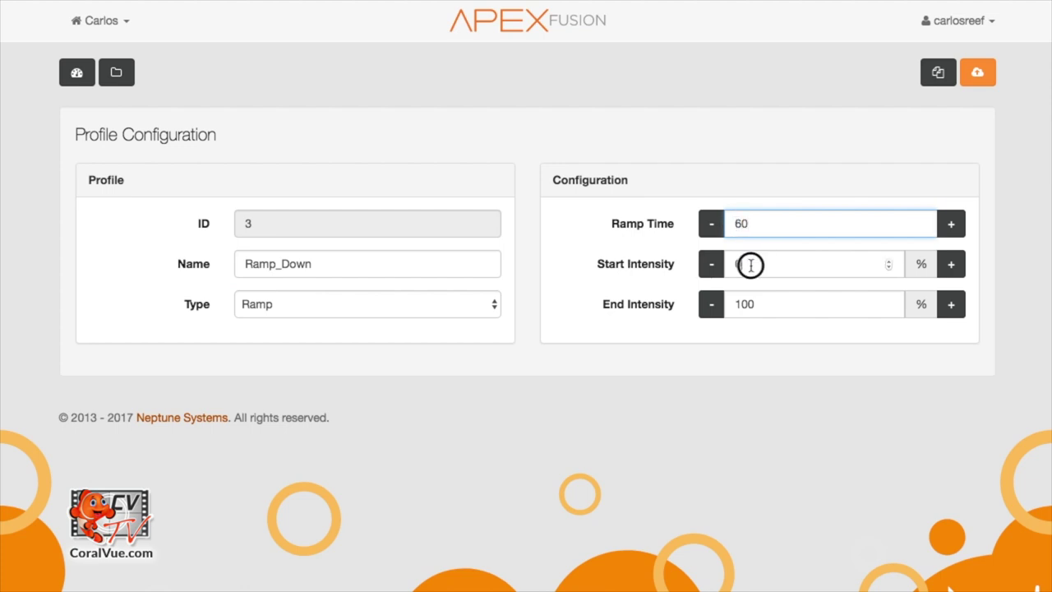
key(BackSpace)
text(80)
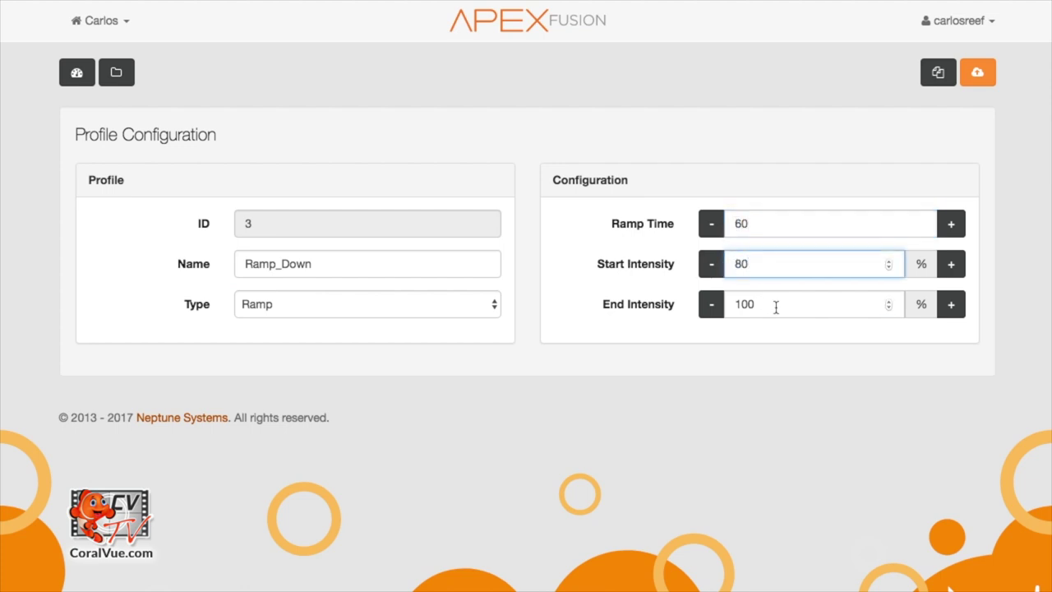
click(742, 304)
double_click(743, 304)
text(30)
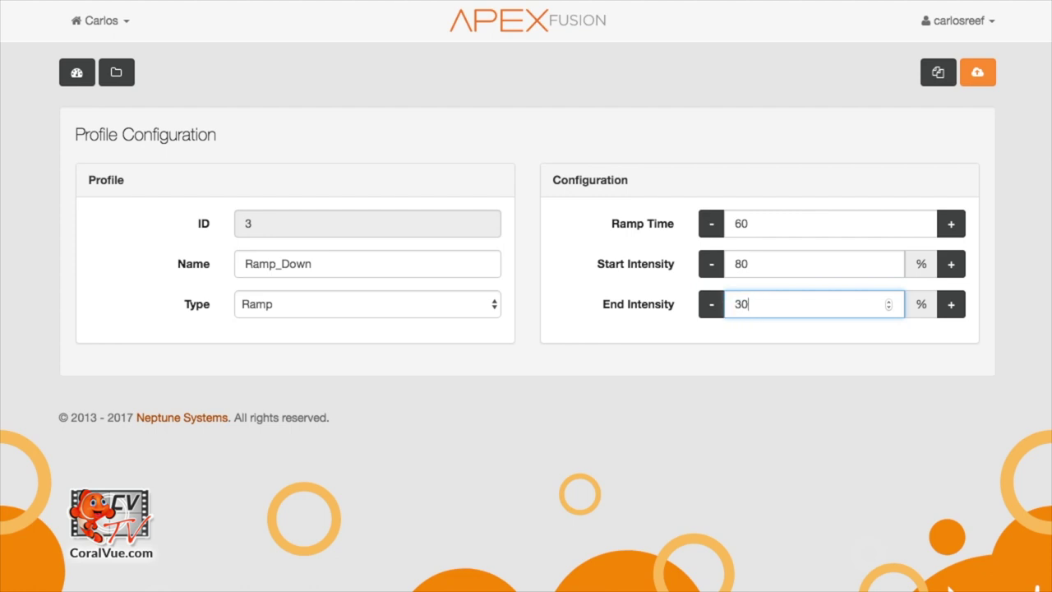
click(802, 170)
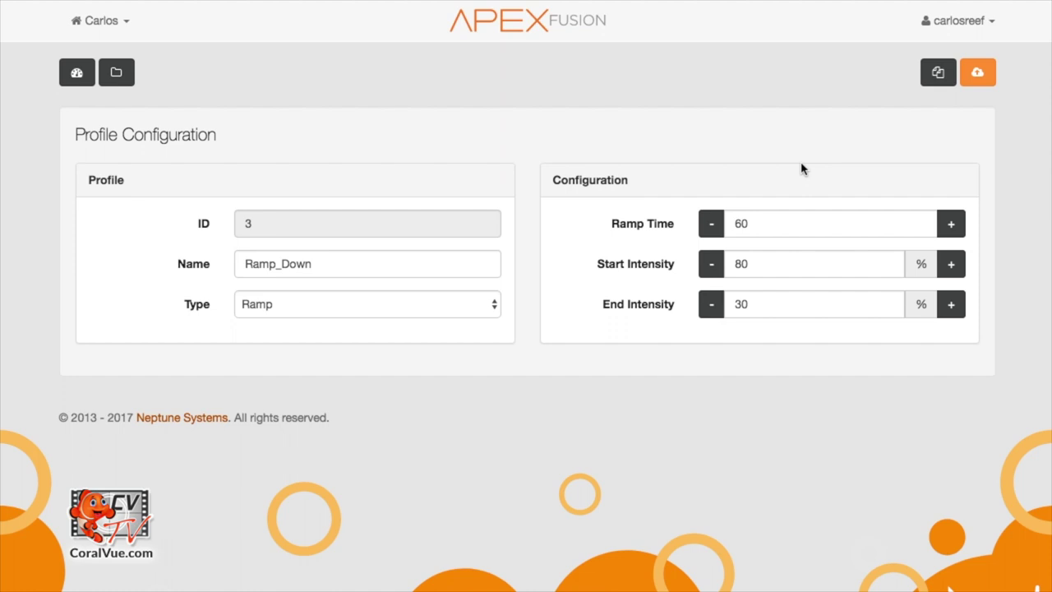
click(984, 74)
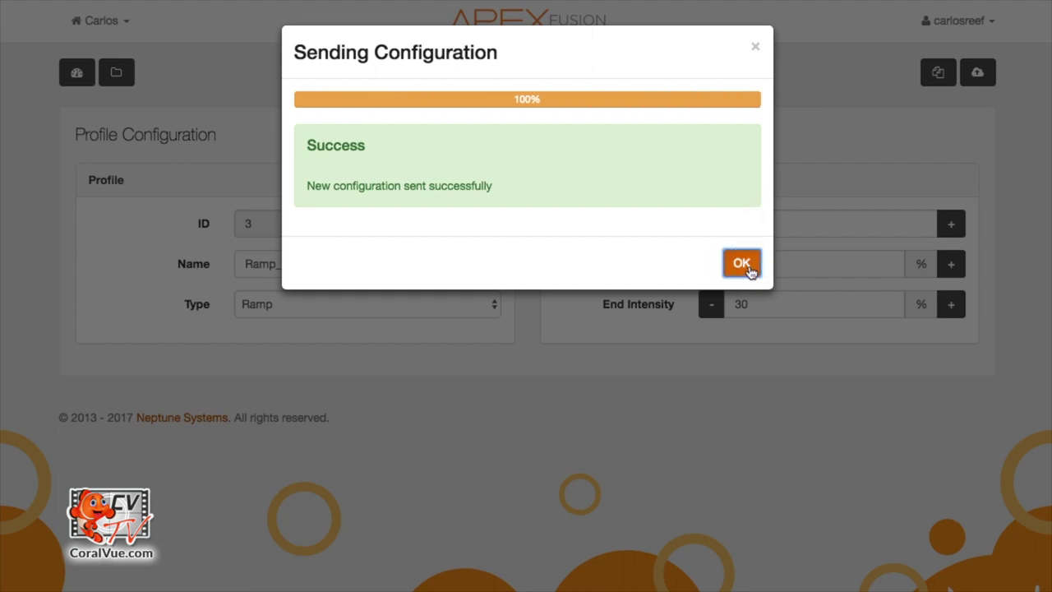
click(741, 263)
click(116, 74)
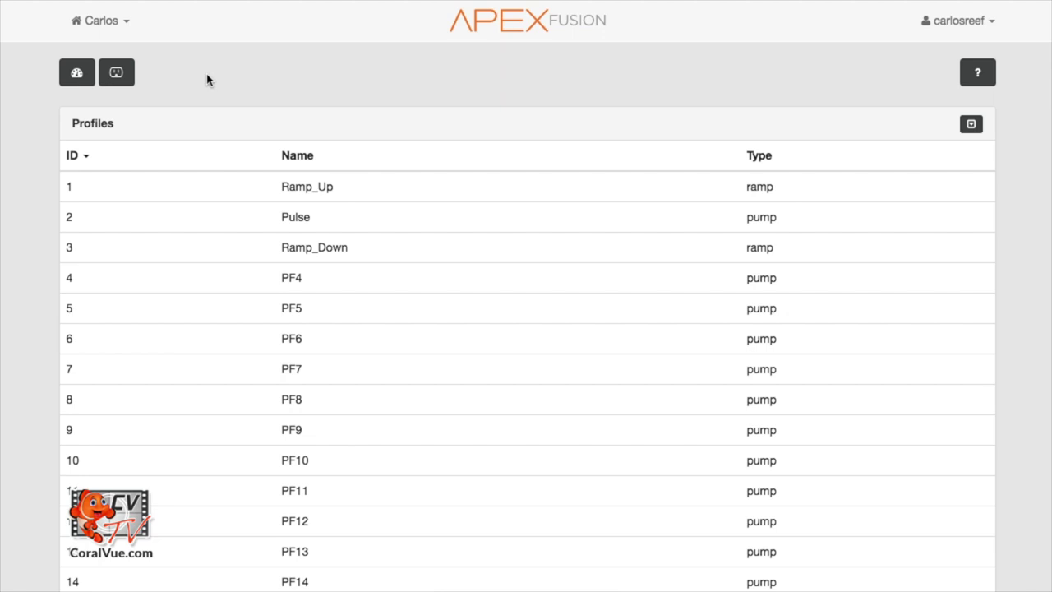
Open profile PF4 and rename it Night
click(284, 283)
click(272, 268)
drag(272, 268, 232, 270)
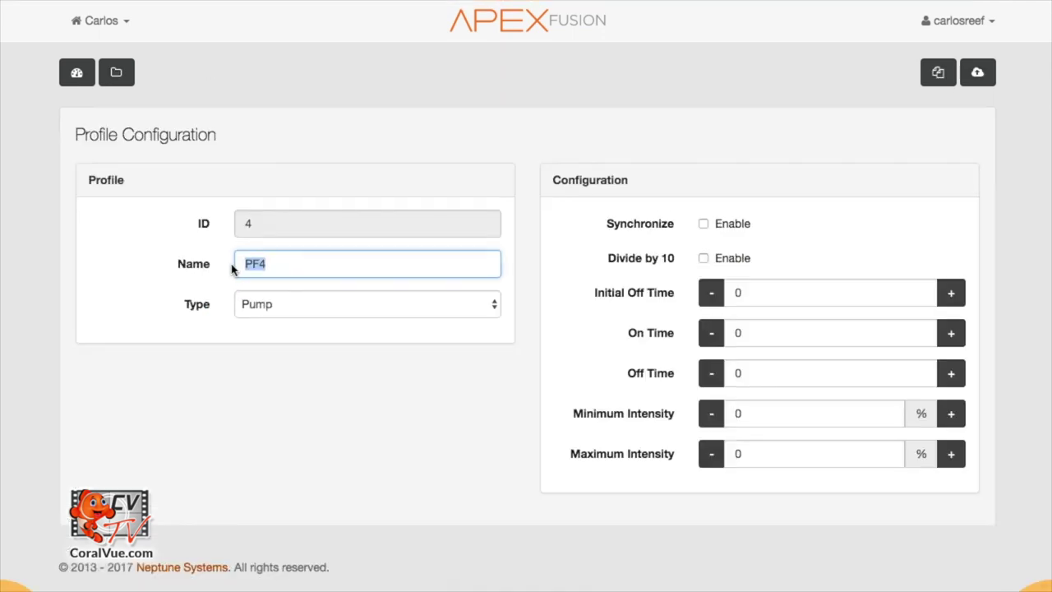
text(Night)
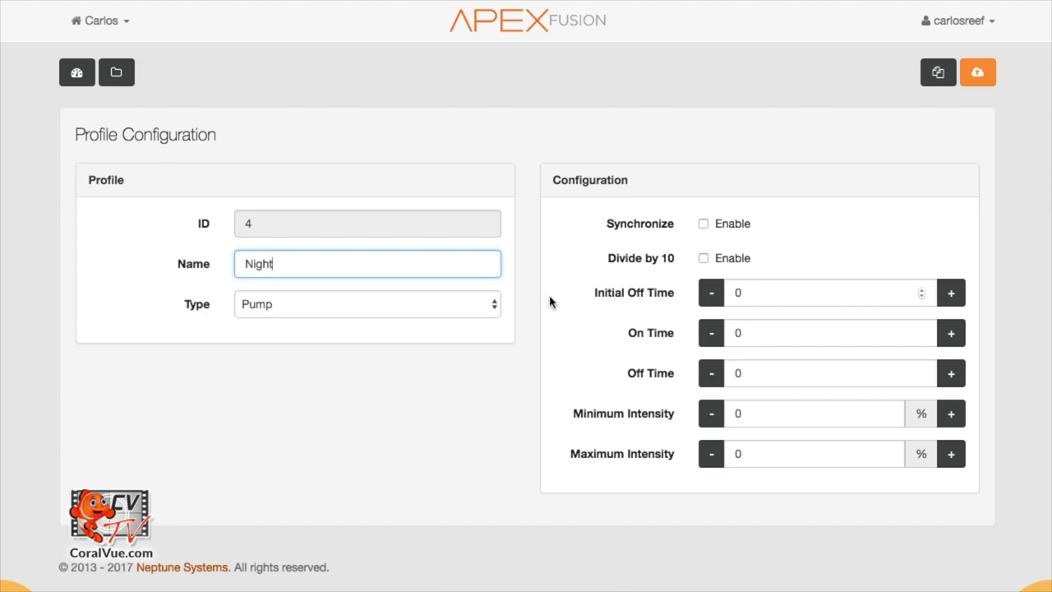
click(584, 314)
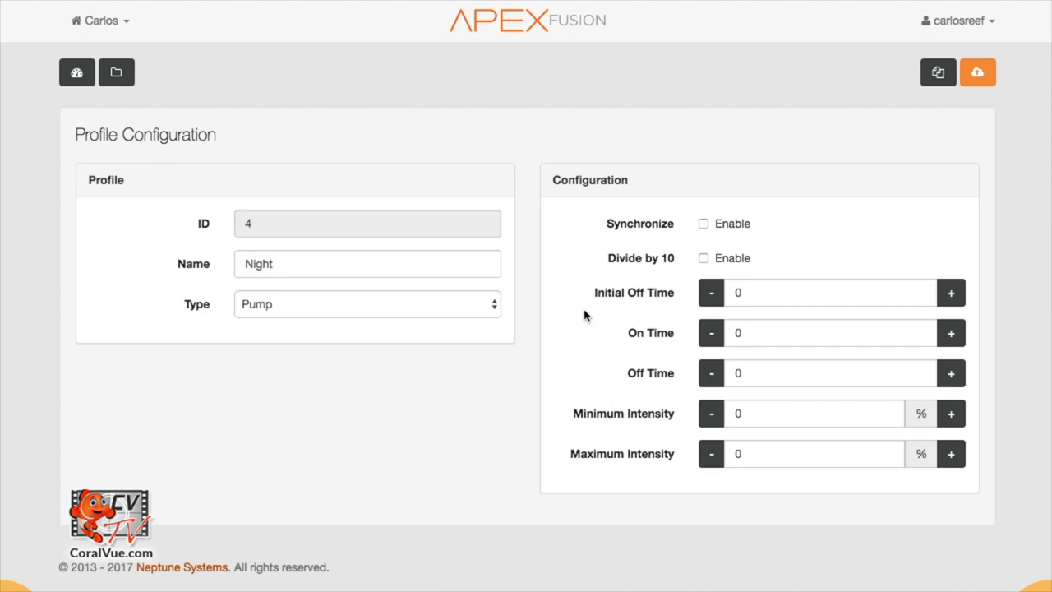
Set the Night profile's On Time and Off Time both to 60
click(740, 296)
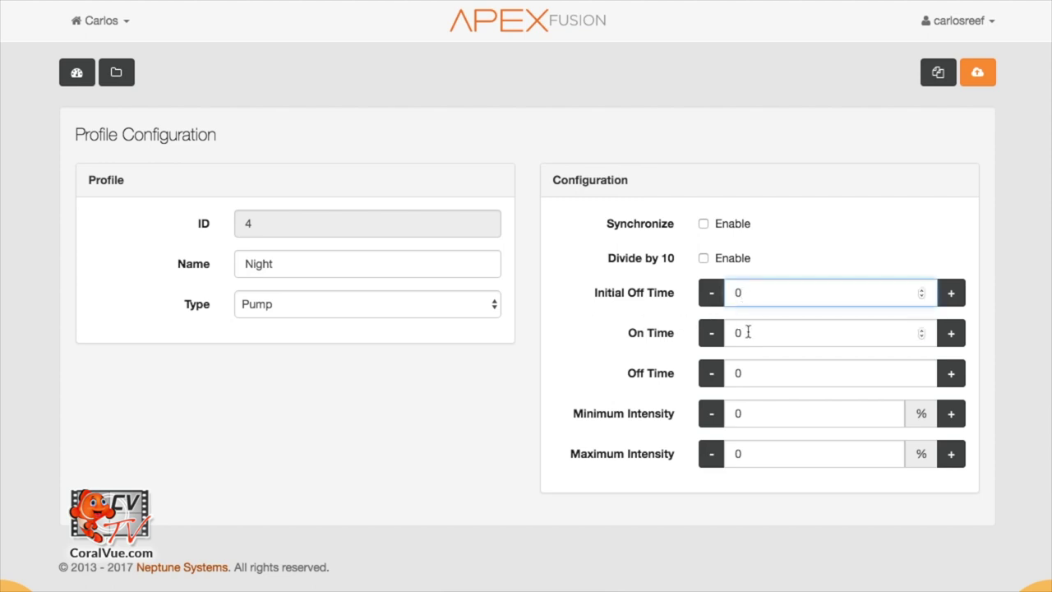
double_click(748, 332)
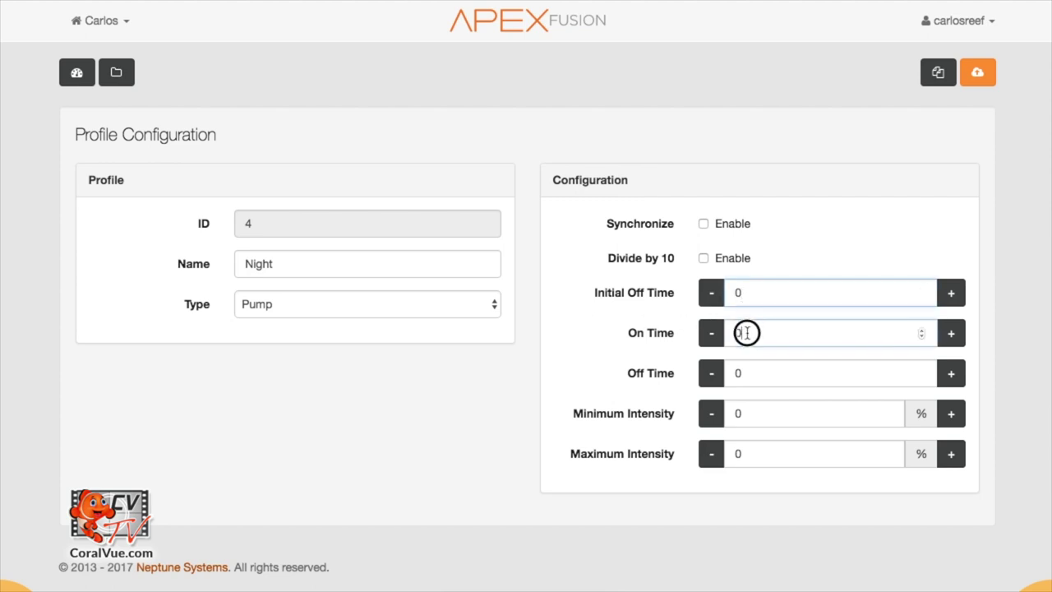
text(60)
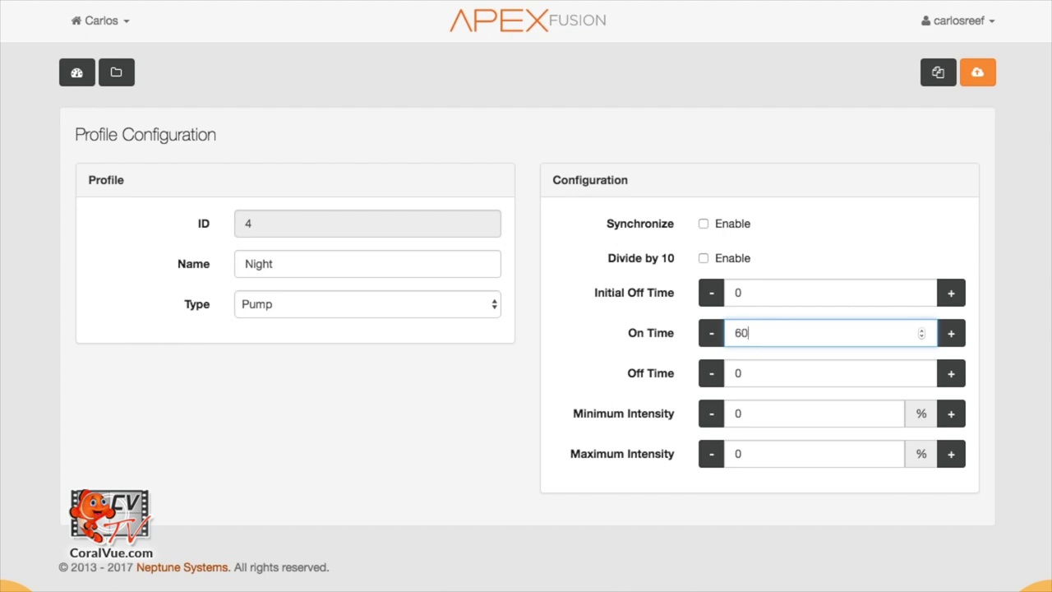
double_click(729, 373)
text(60)
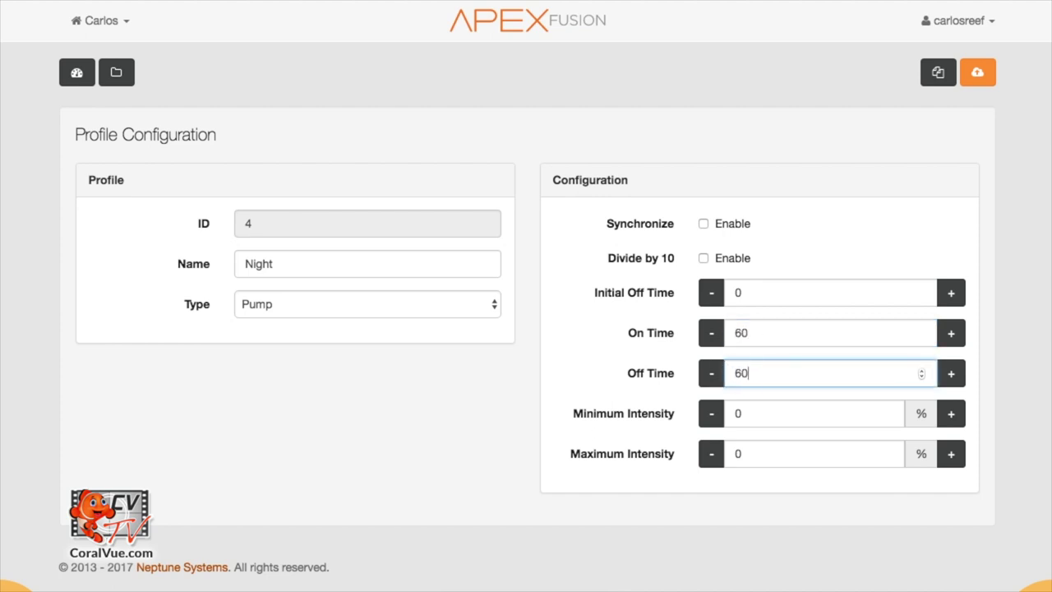
Fix intensity at 30 for both Minimum and Maximum and send Night to the controller
double_click(737, 414)
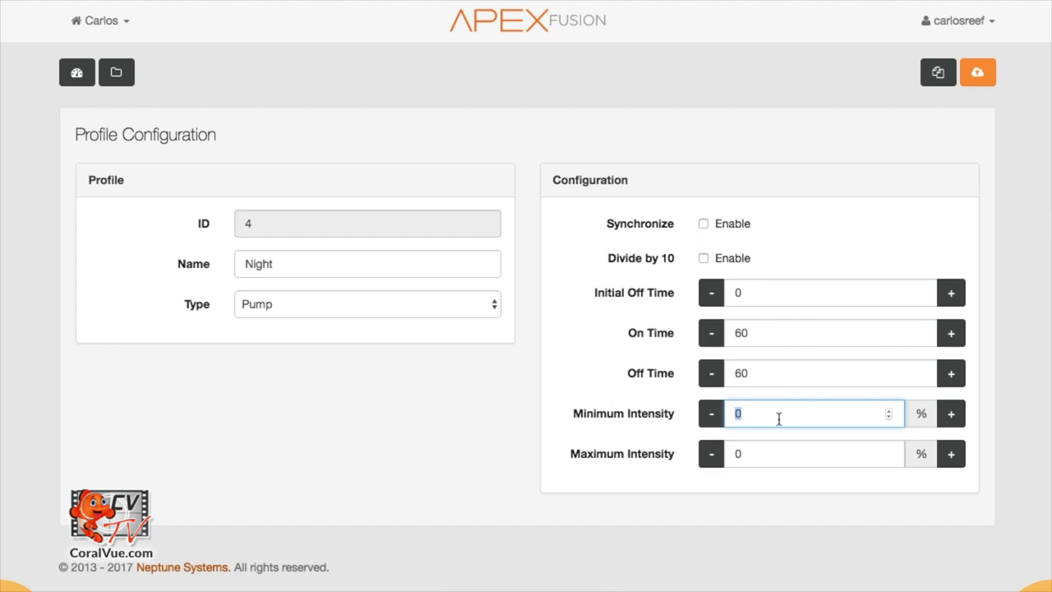
text(30)
double_click(734, 454)
text(30)
click(765, 165)
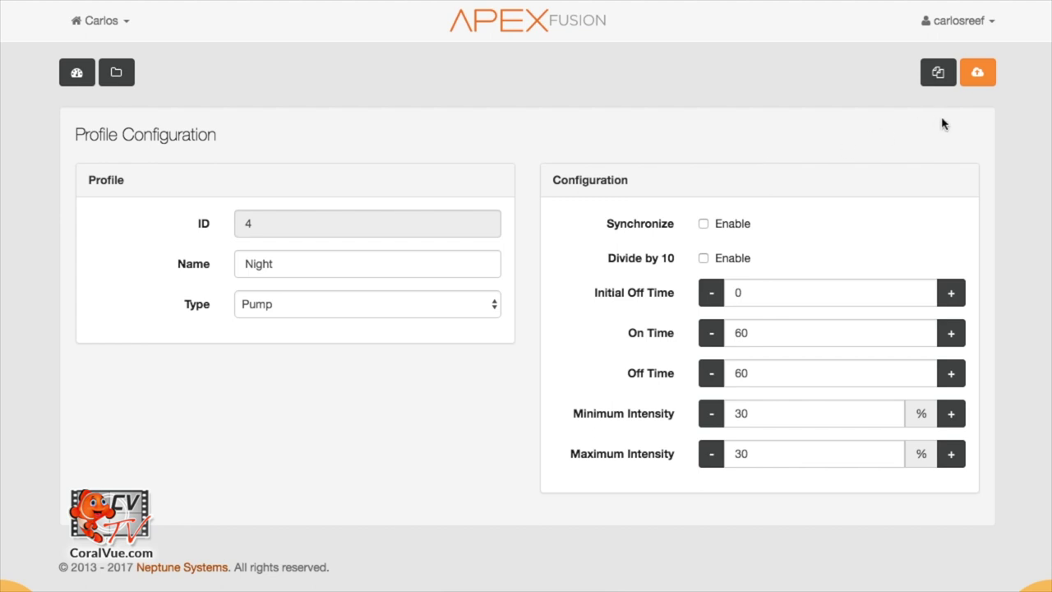
click(978, 74)
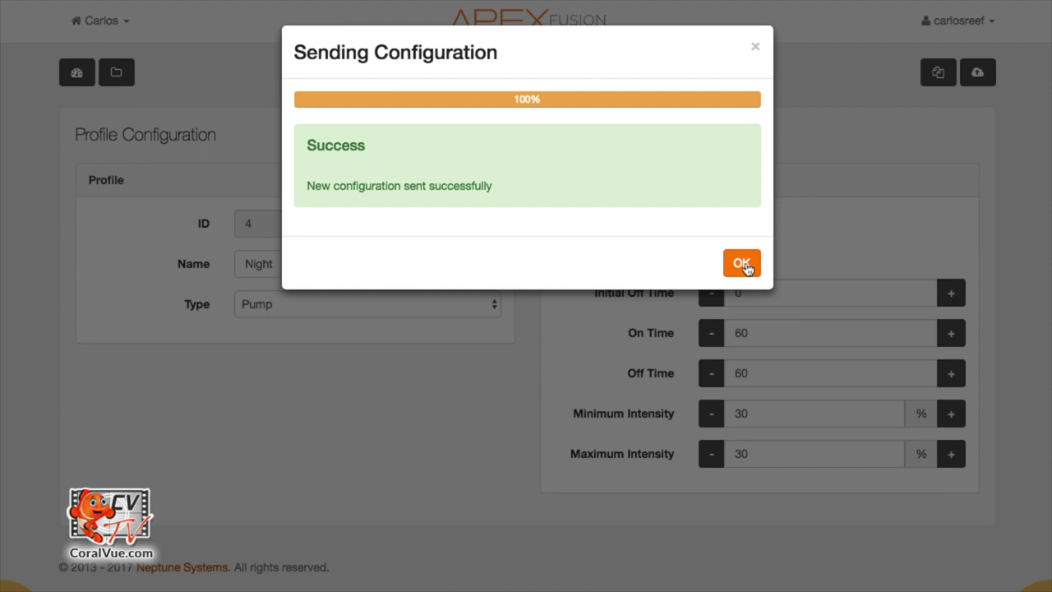
click(743, 262)
click(116, 73)
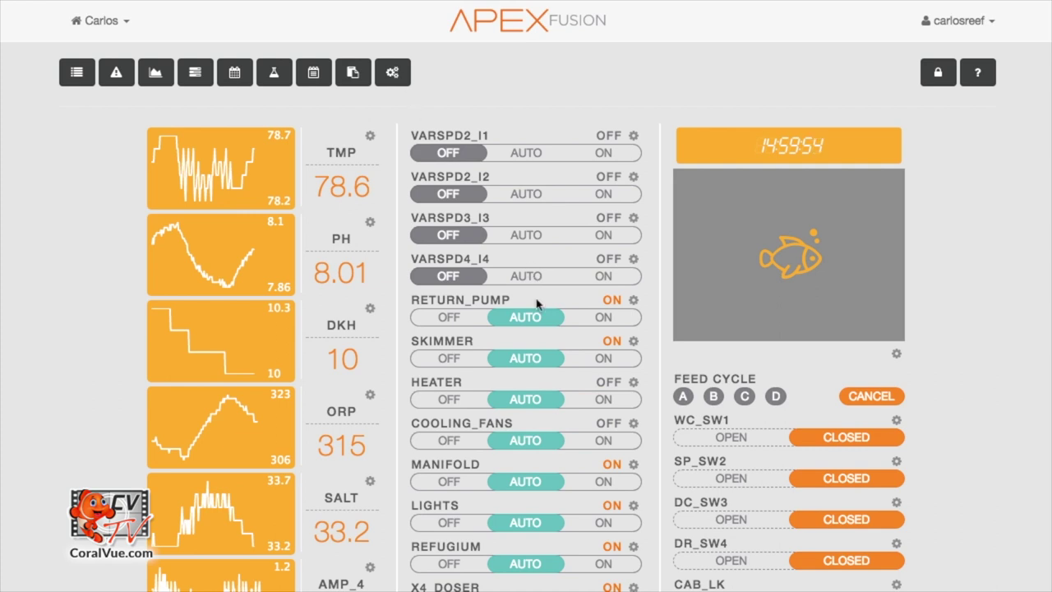
Add a virtual output named V_Ramp_Up in the Outputs list, refresh, and open its settings
click(393, 73)
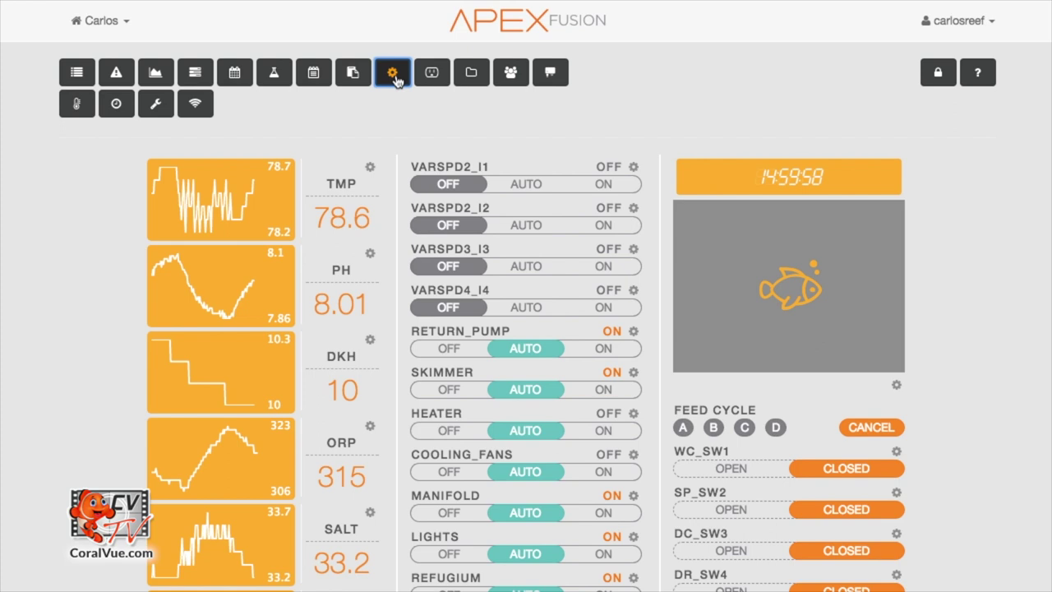
click(432, 74)
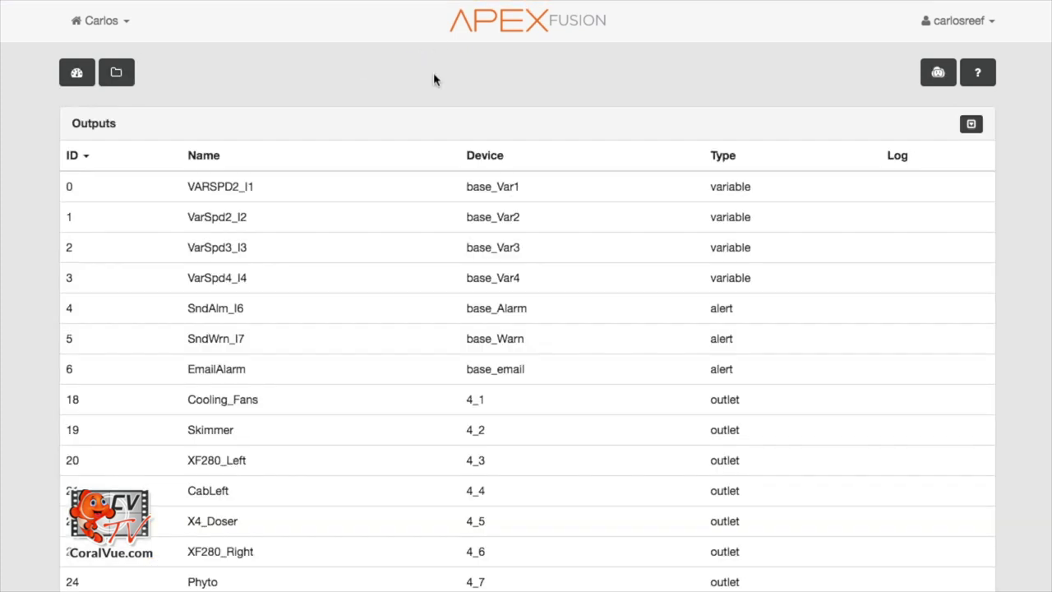
click(938, 76)
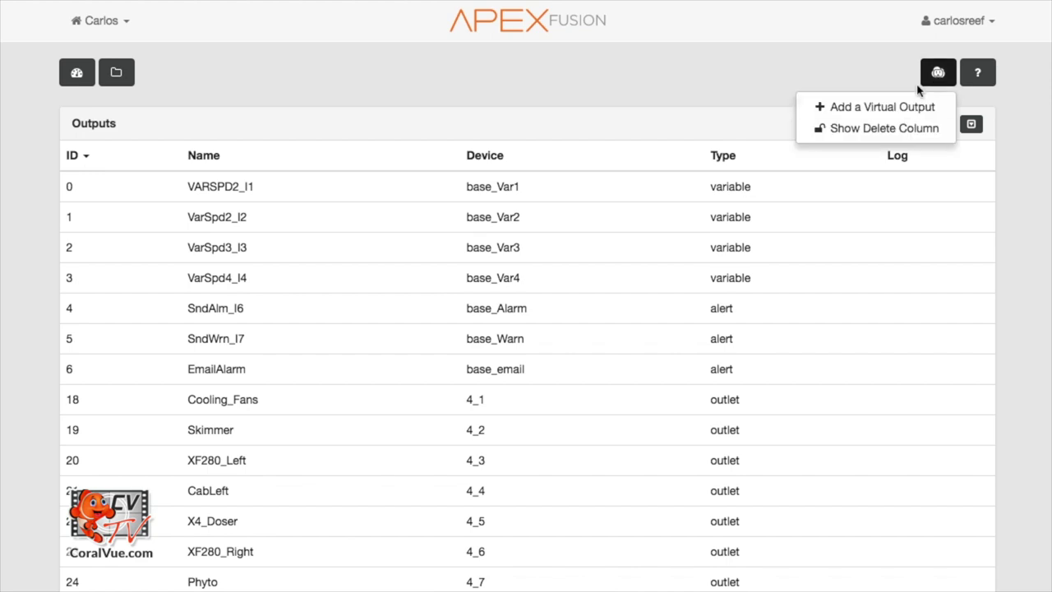
click(901, 107)
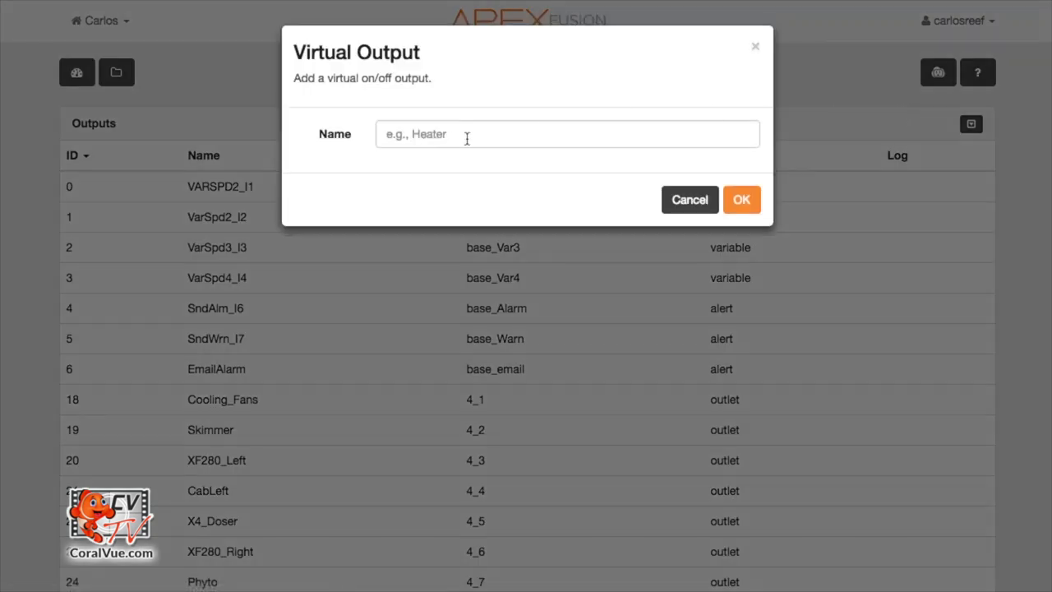
click(436, 138)
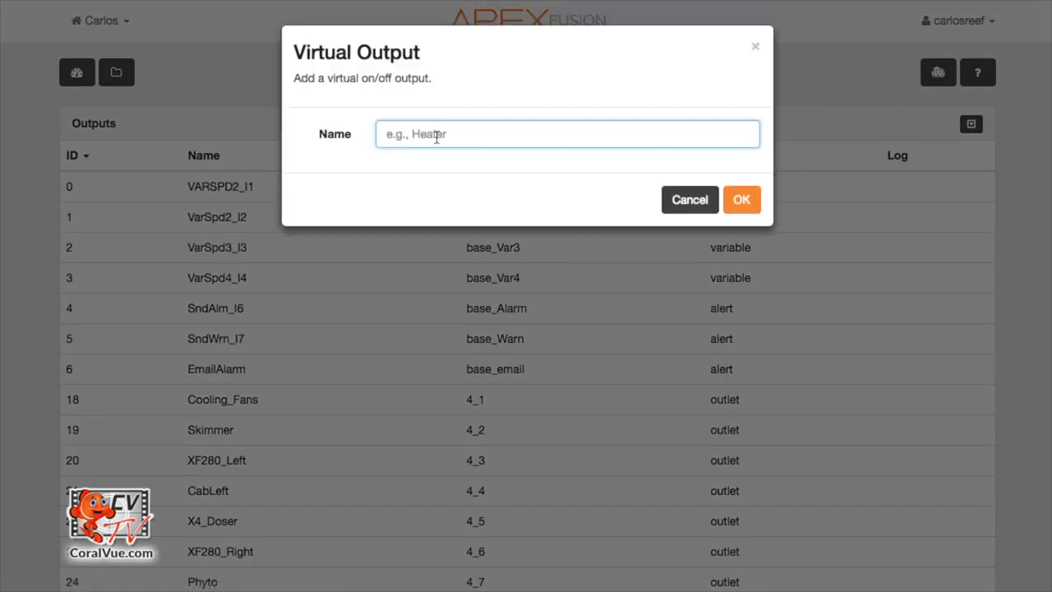
text(V_Ramp_Up)
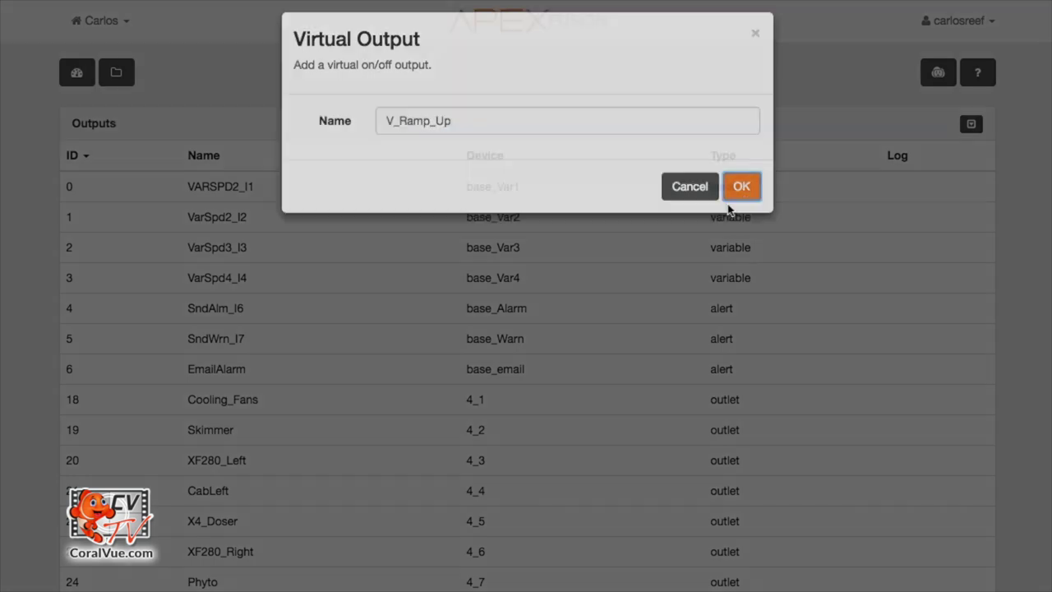
click(729, 209)
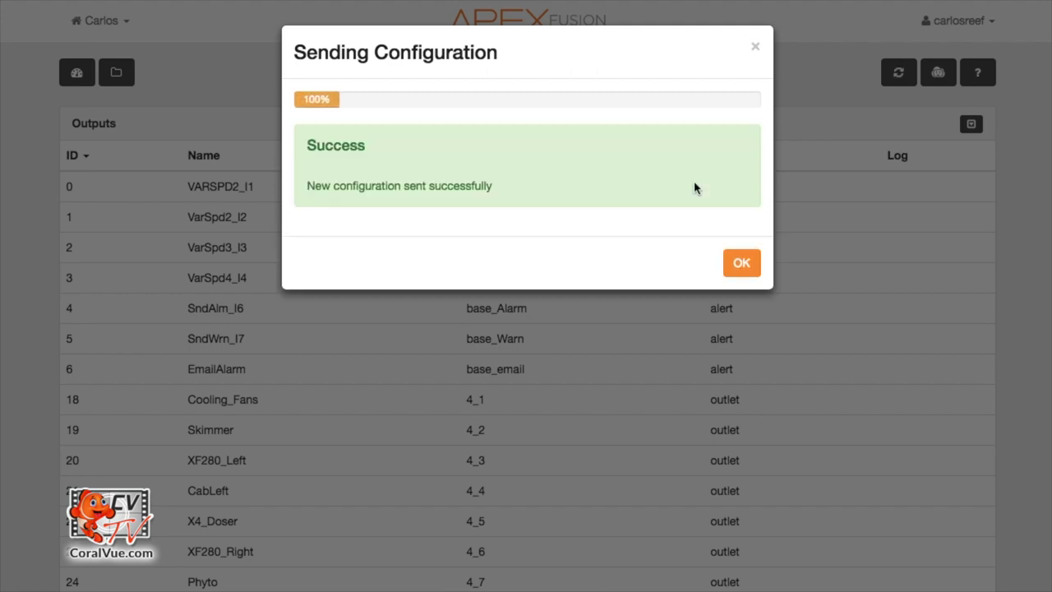
click(742, 263)
click(899, 72)
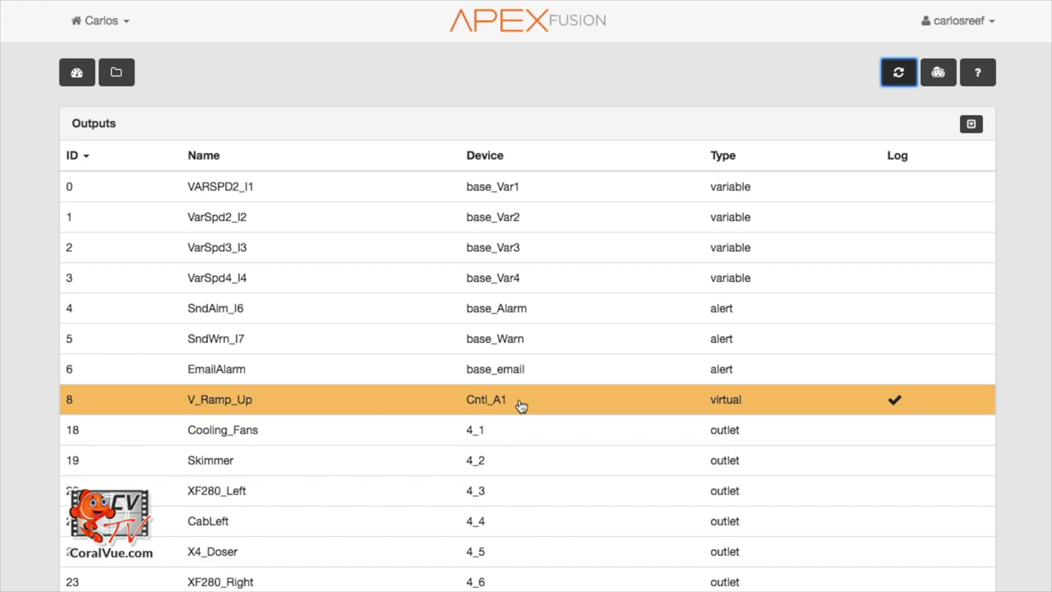
click(728, 402)
Add 'If Time 08:00 to 09:00 Then ON' to V_Ramp_Up's Advanced program and send it to the Apex
click(582, 402)
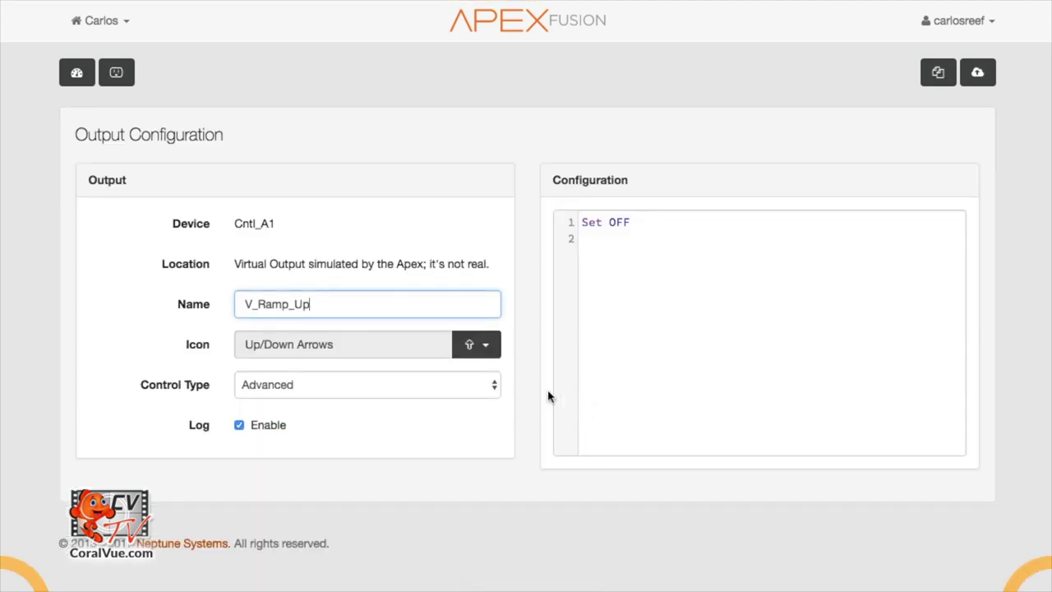
click(298, 390)
click(294, 385)
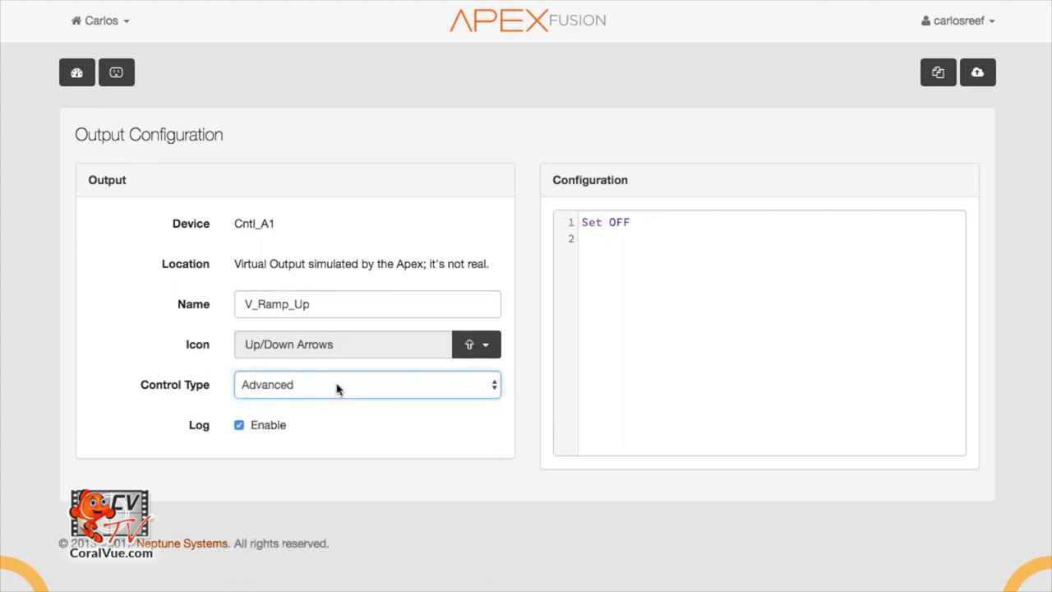
click(618, 258)
click(634, 223)
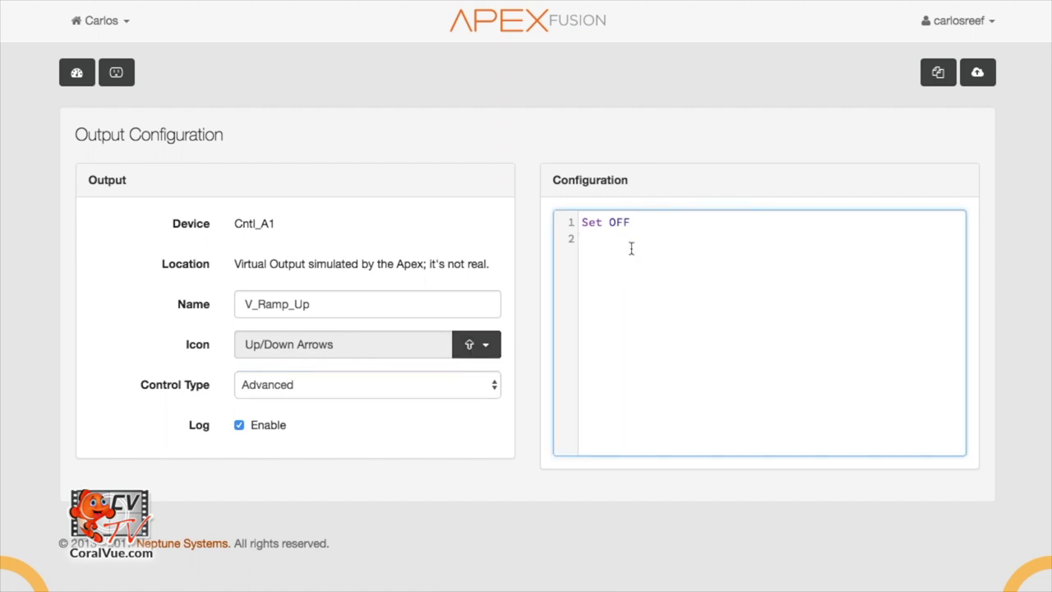
click(608, 243)
text(If Time)
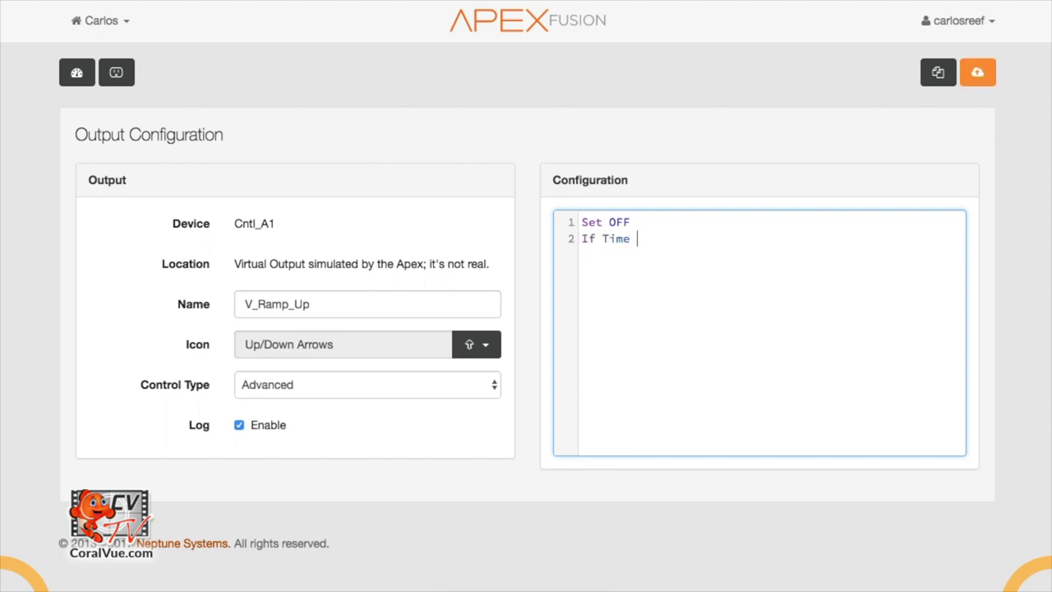
text( 08:00 t)
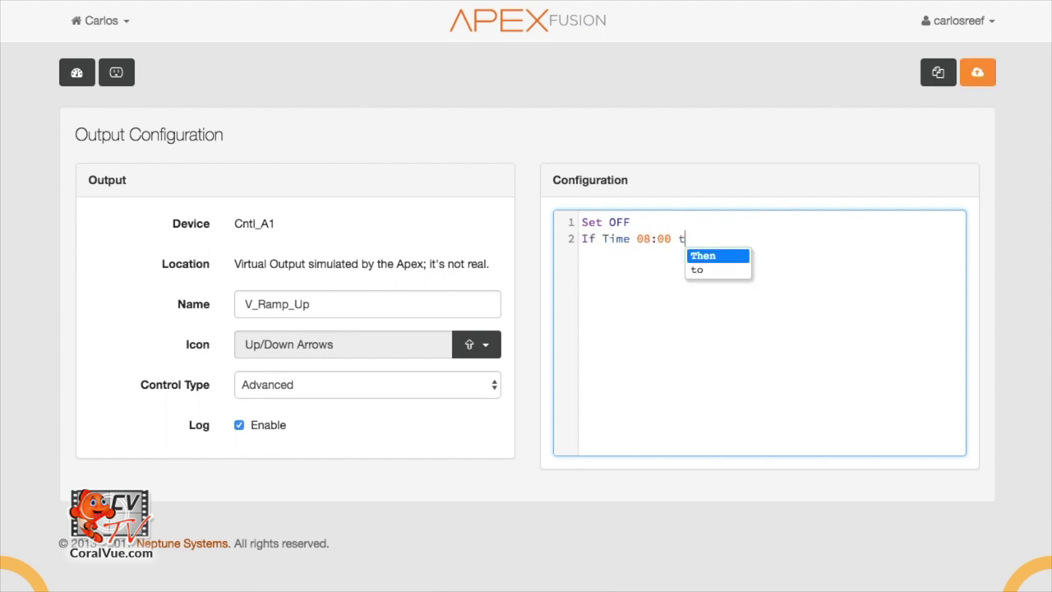
text(o 09:)
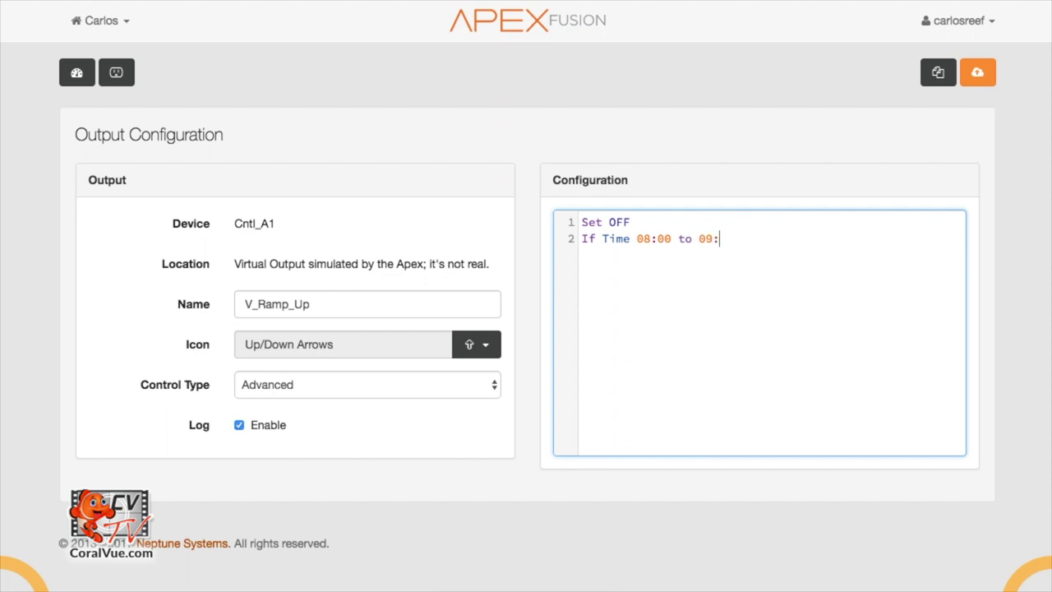
text(00 Then ON)
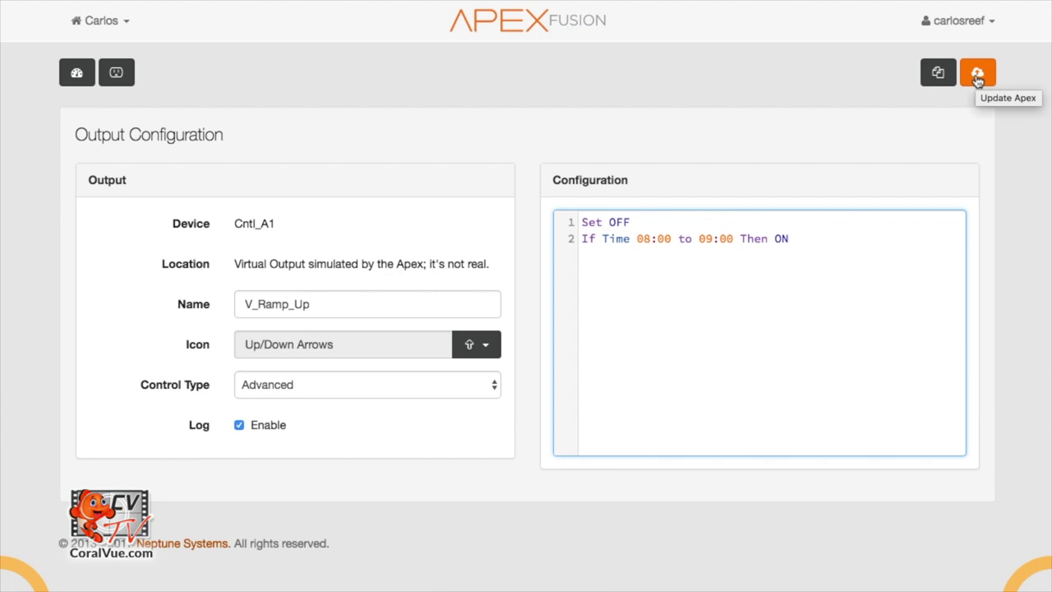
click(977, 75)
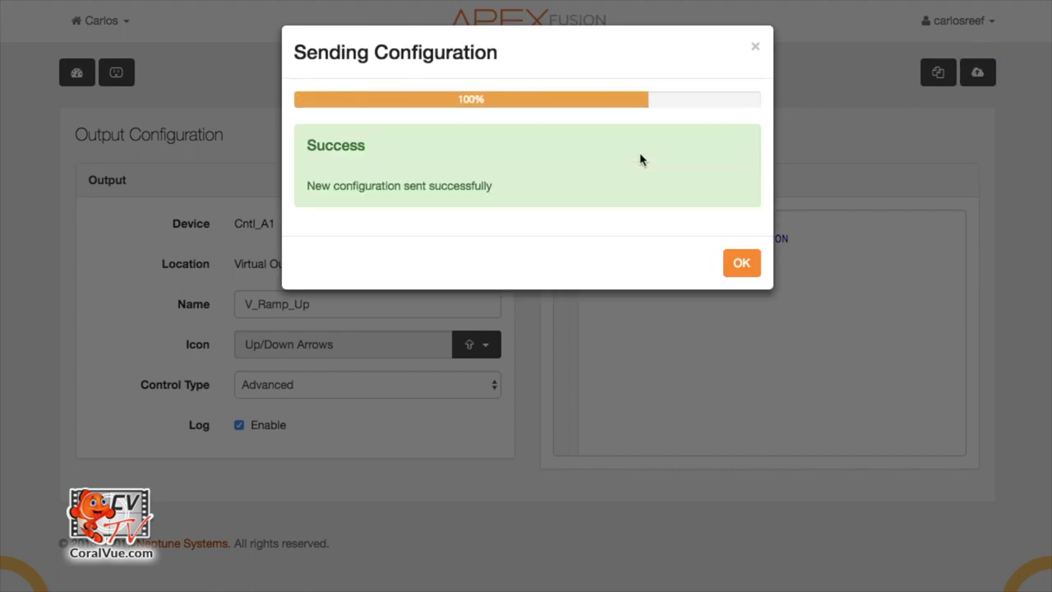
click(743, 265)
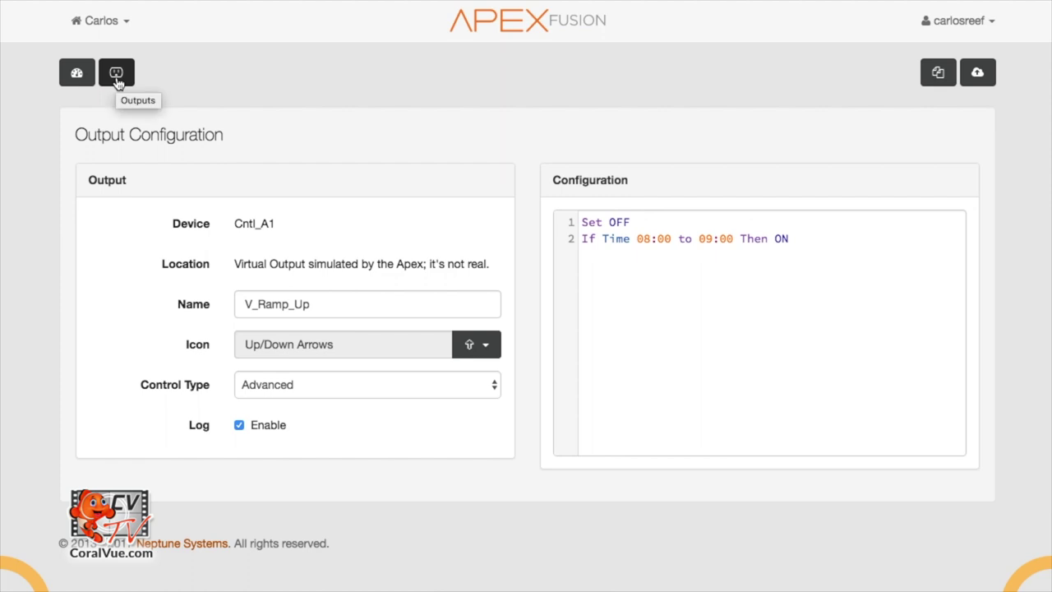
click(116, 76)
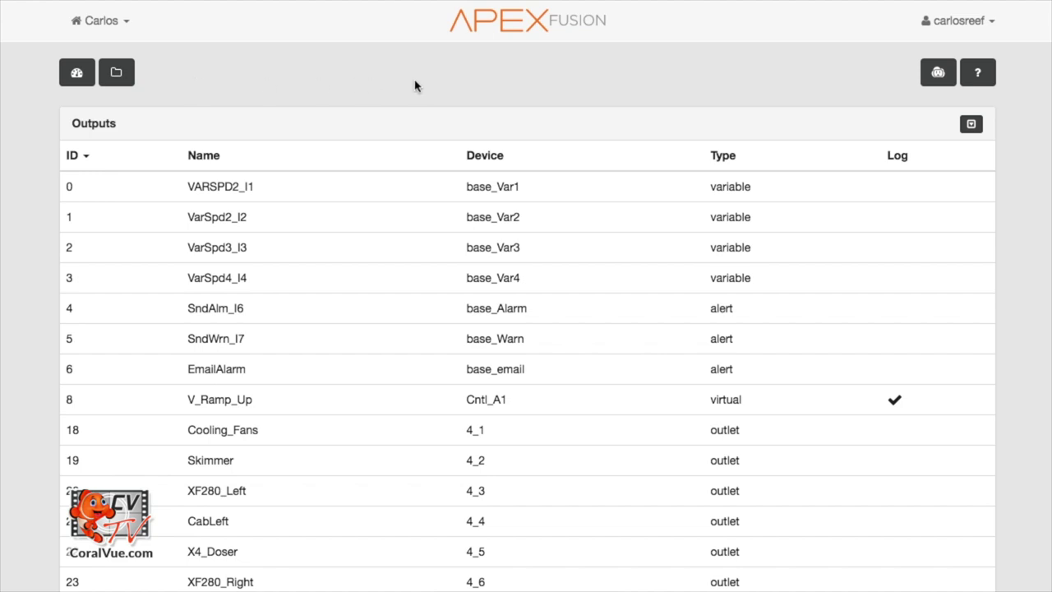
Add a second virtual output named V_Ramp_Down and refresh the outputs list
click(939, 74)
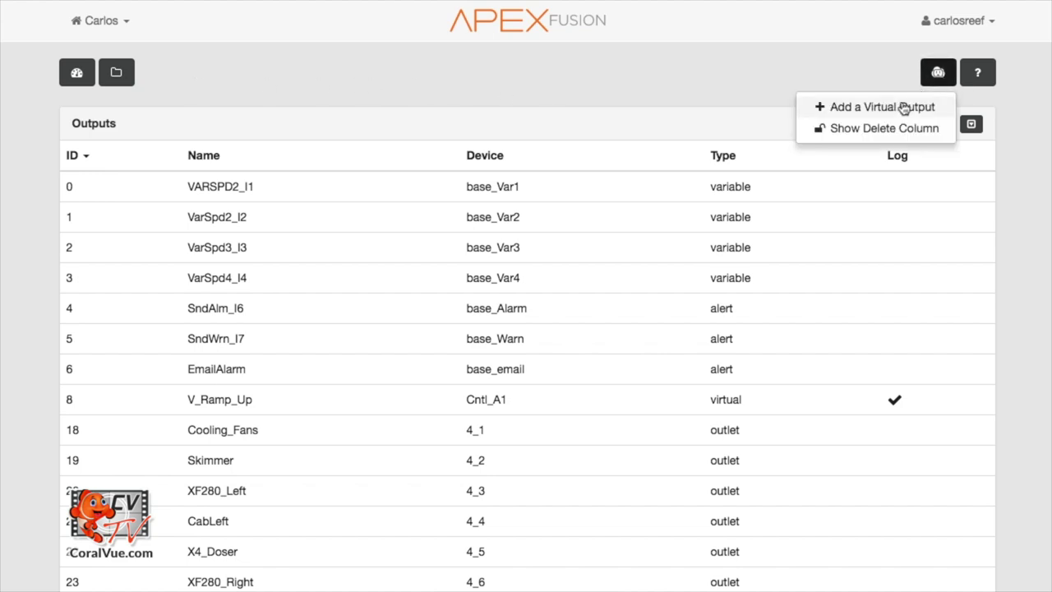
click(882, 109)
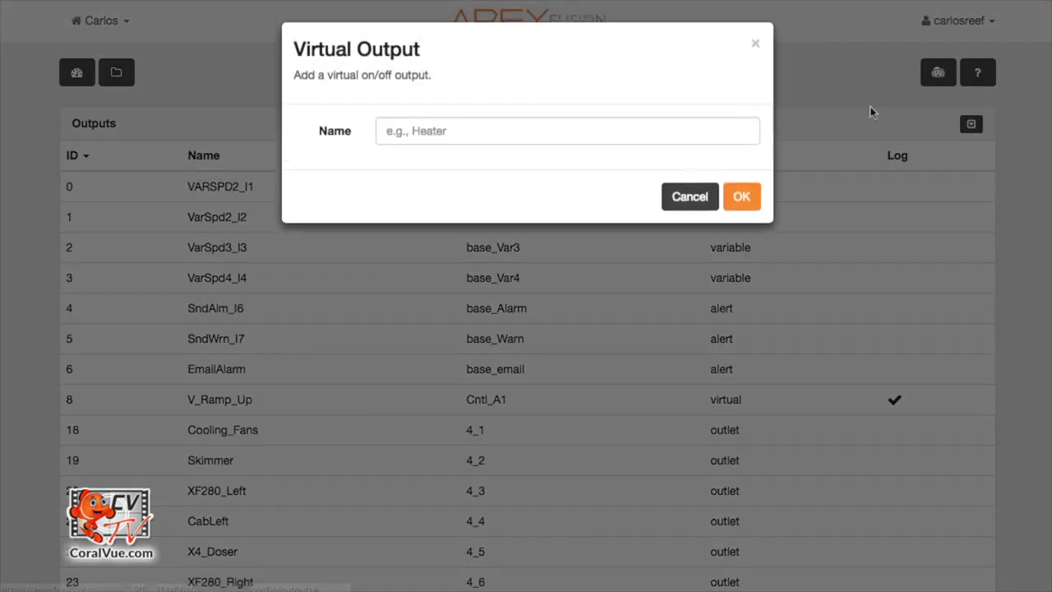
click(439, 134)
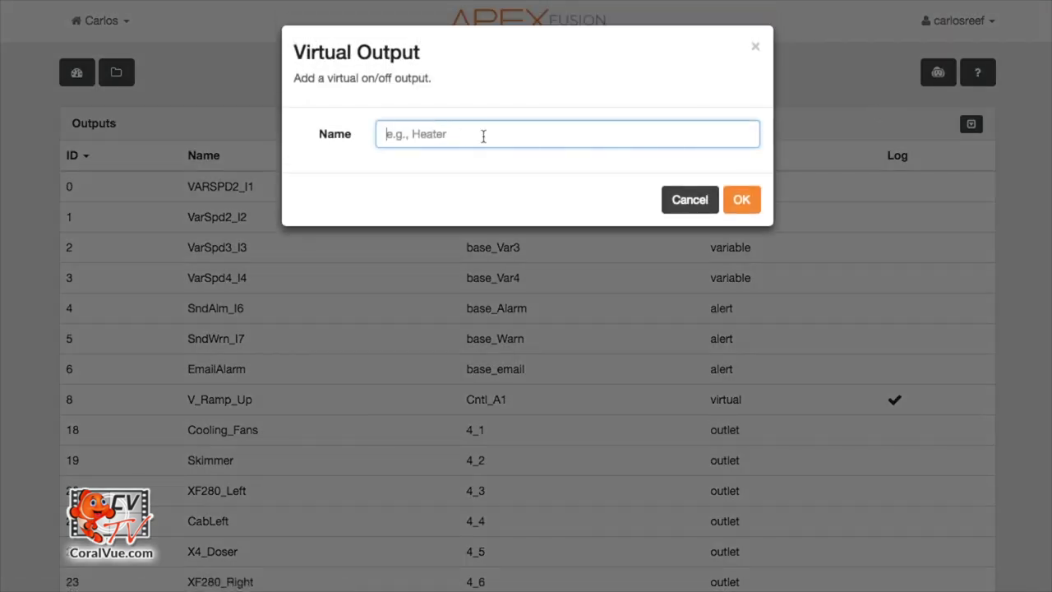
text(V_Ramp)
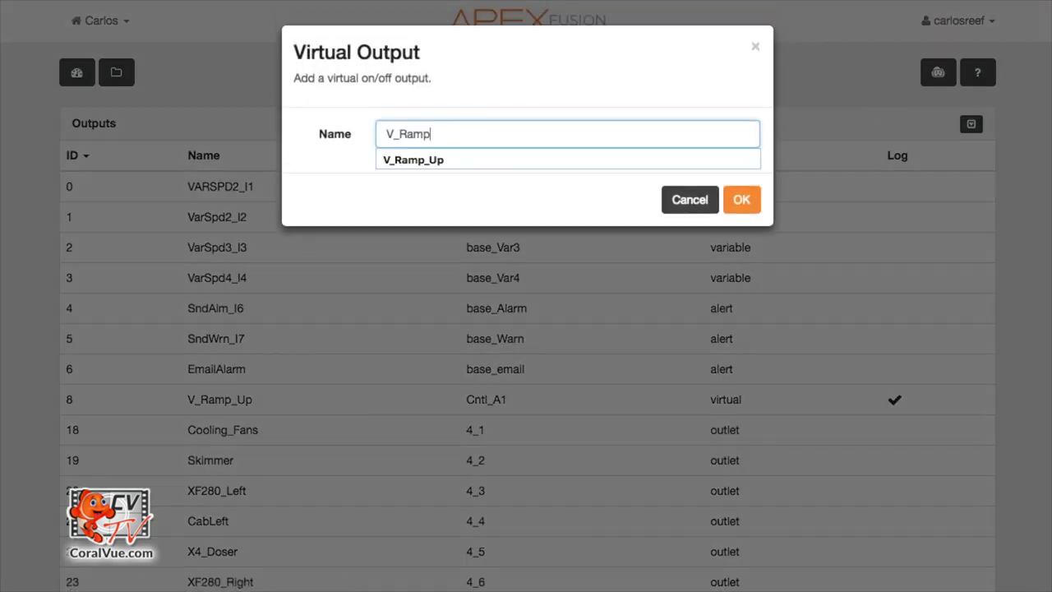
text(_Down)
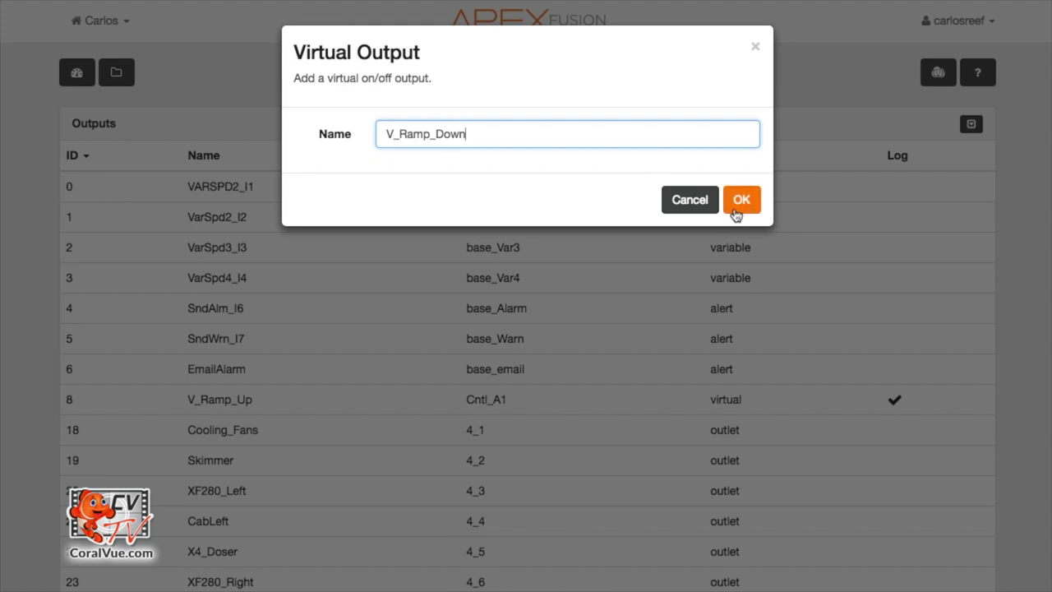
click(741, 200)
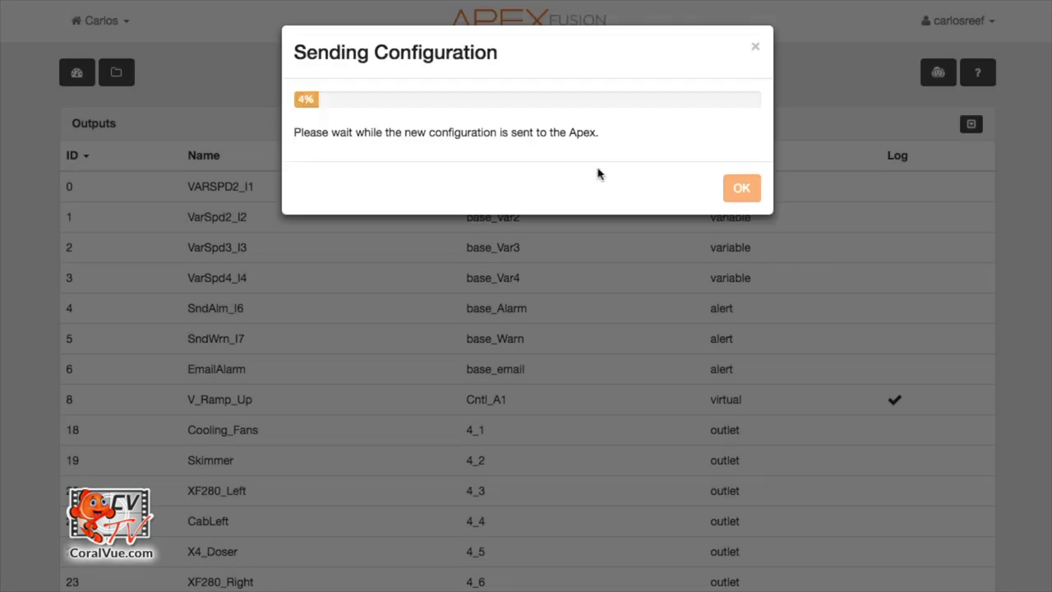
click(739, 264)
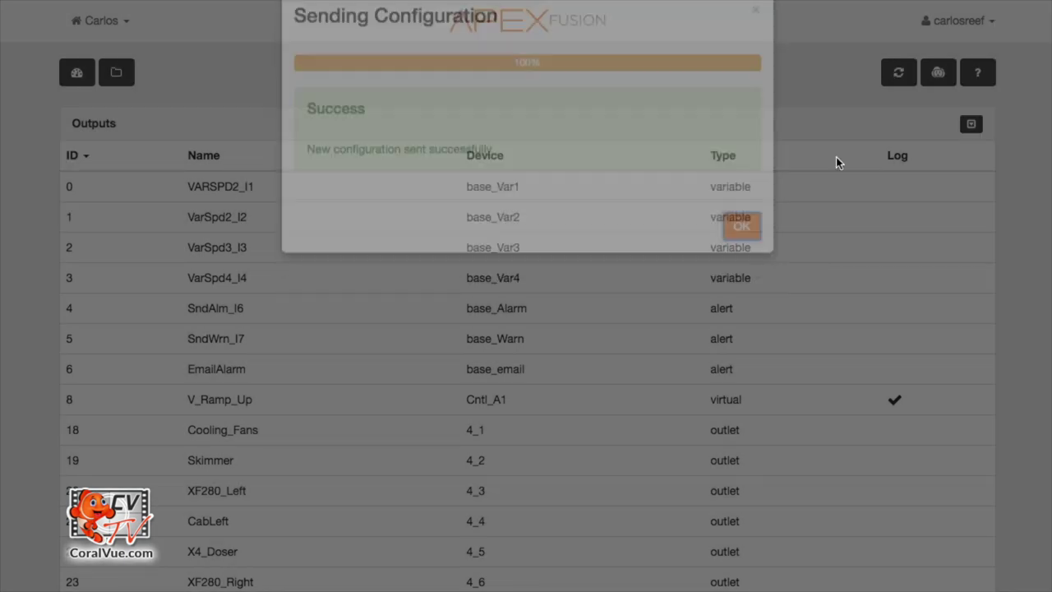
click(900, 88)
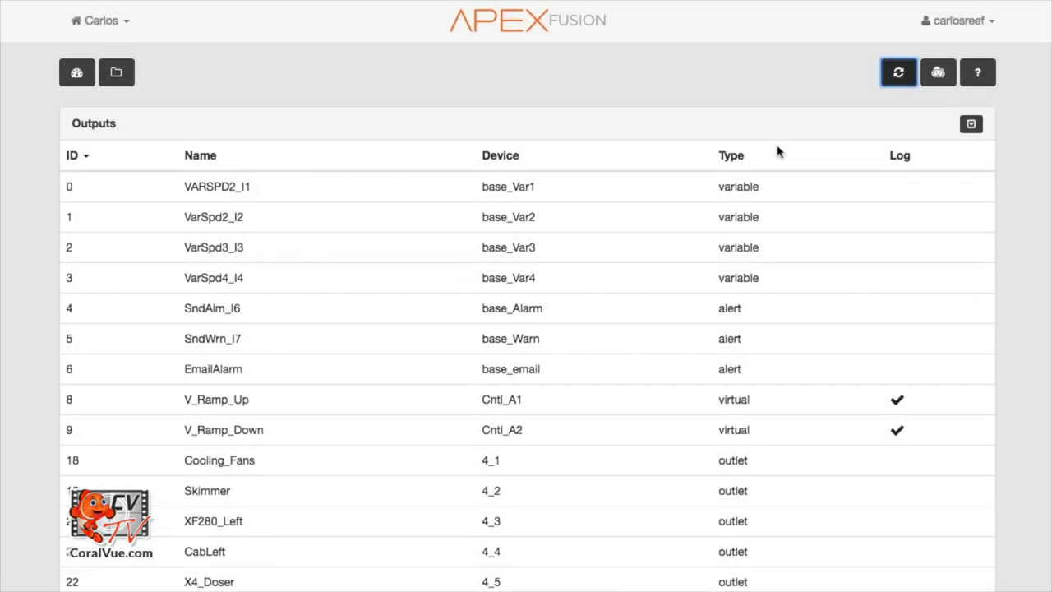
Add 'If Time 21:00 to 22:00 Then ON' to V_Ramp_Down's program and send it to the Apex
click(258, 435)
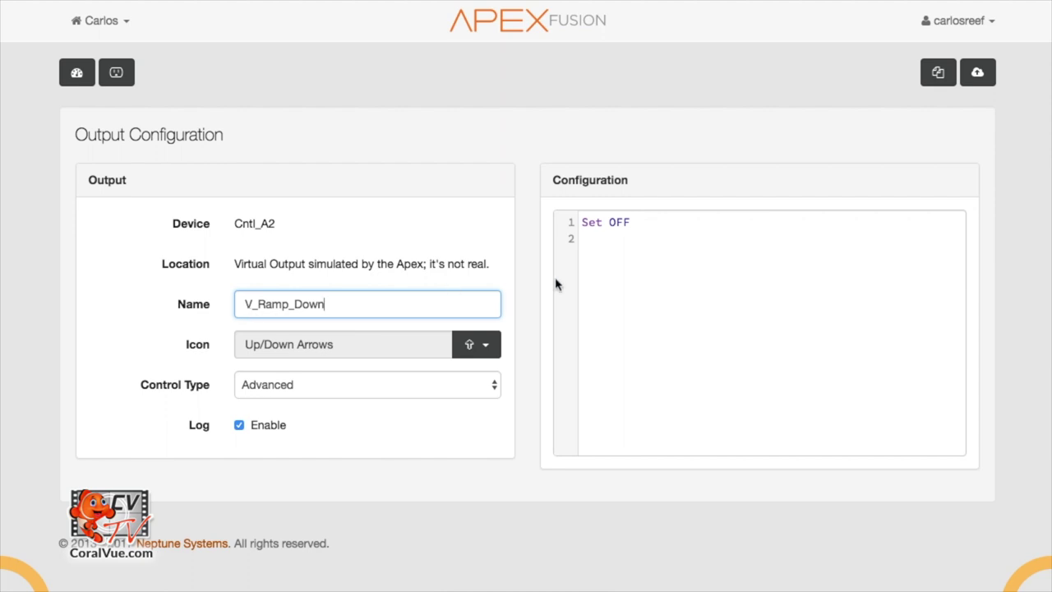
click(617, 222)
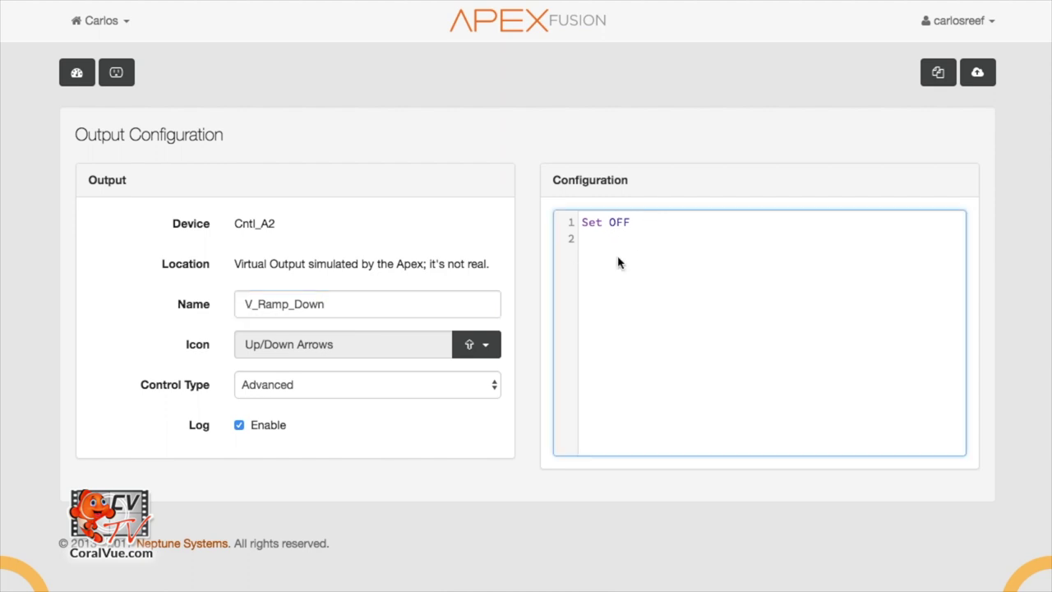
click(596, 240)
text(If)
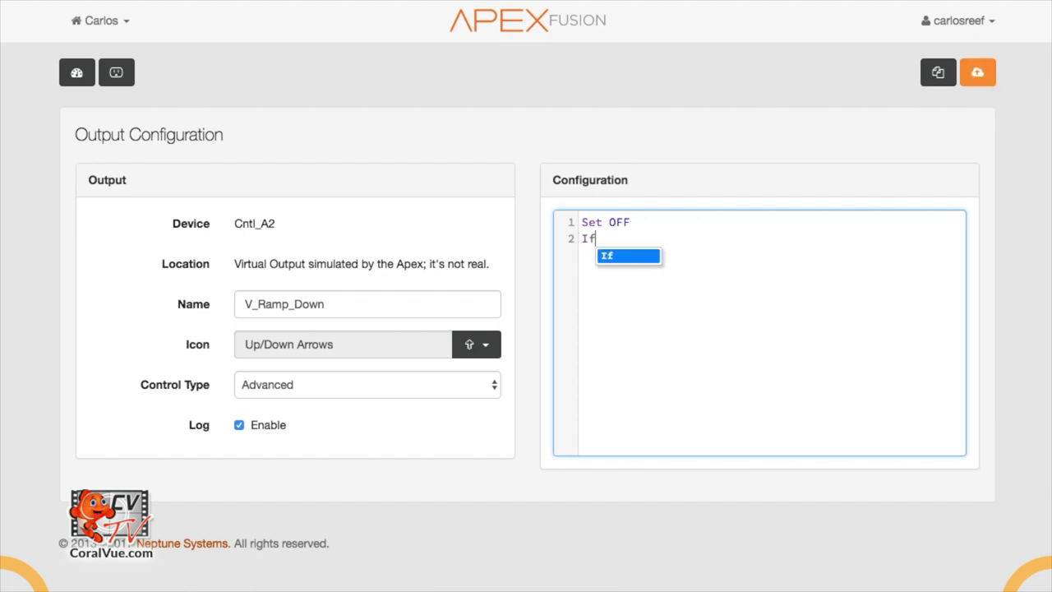
text( Time 21)
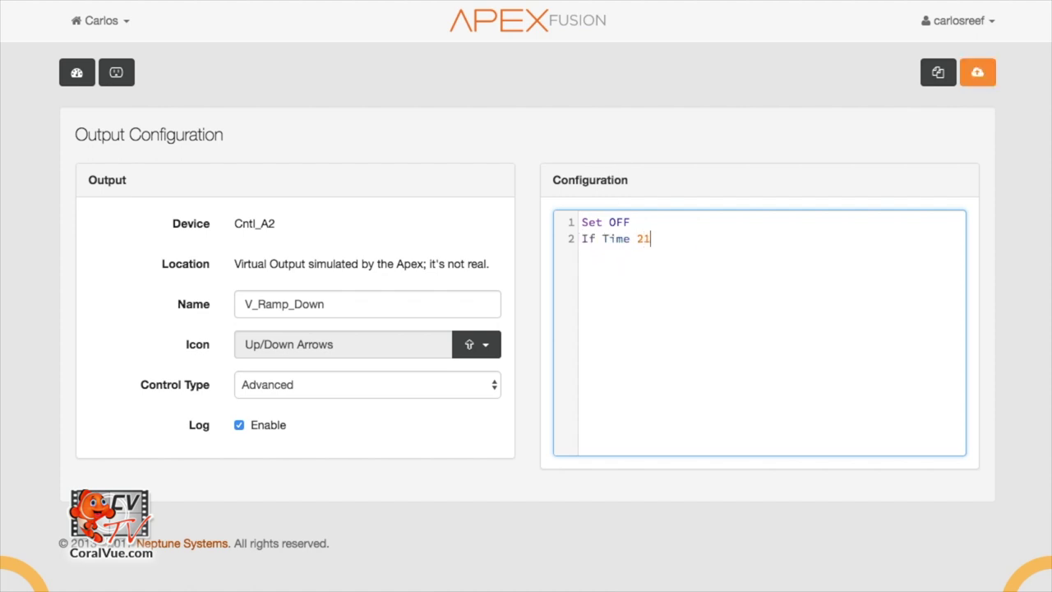
text(:00 to 22: 00 Then ON)
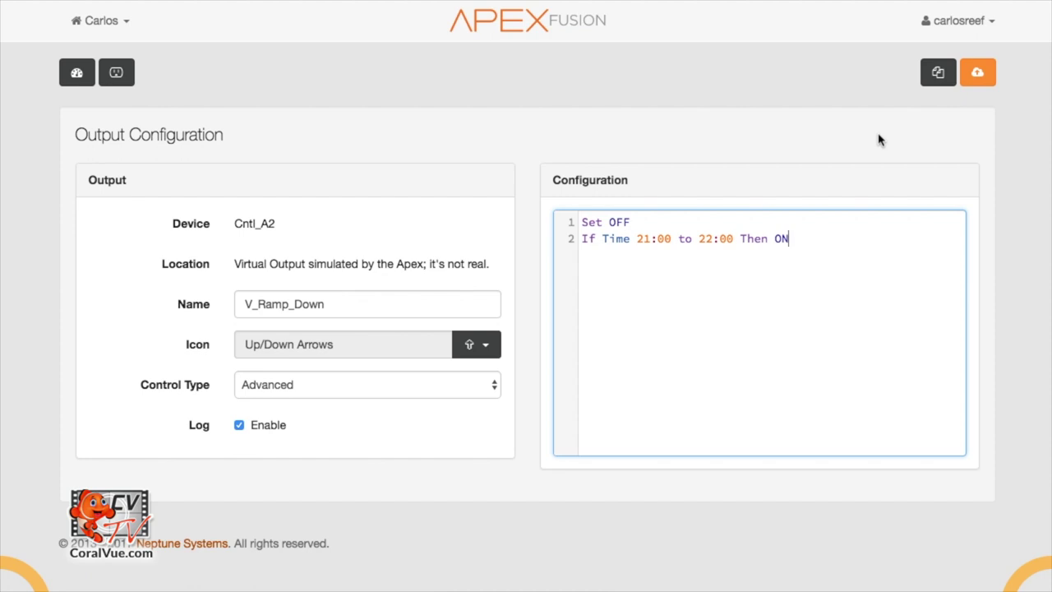
click(978, 75)
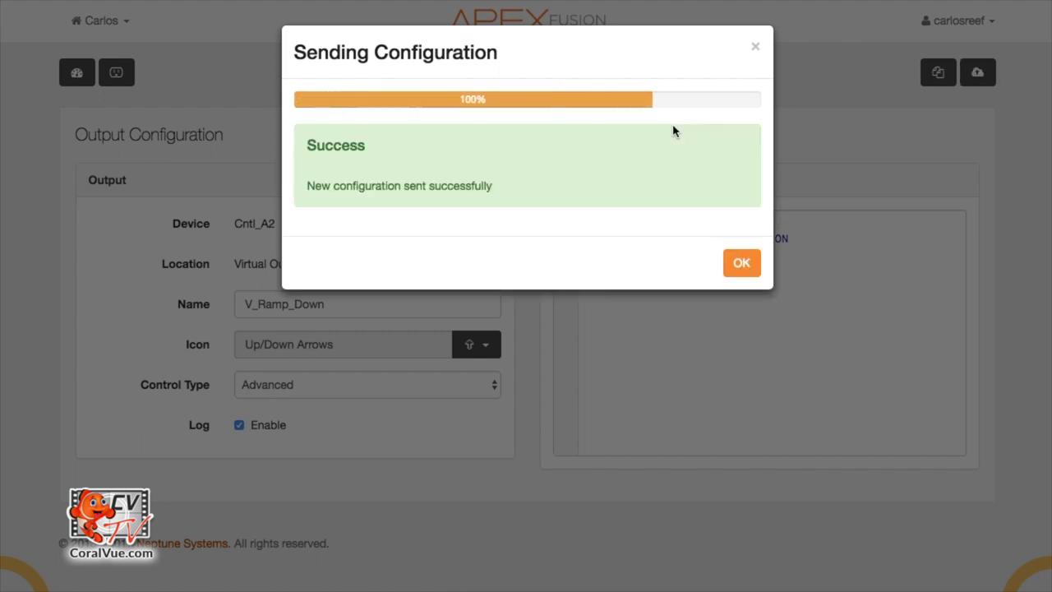
click(743, 262)
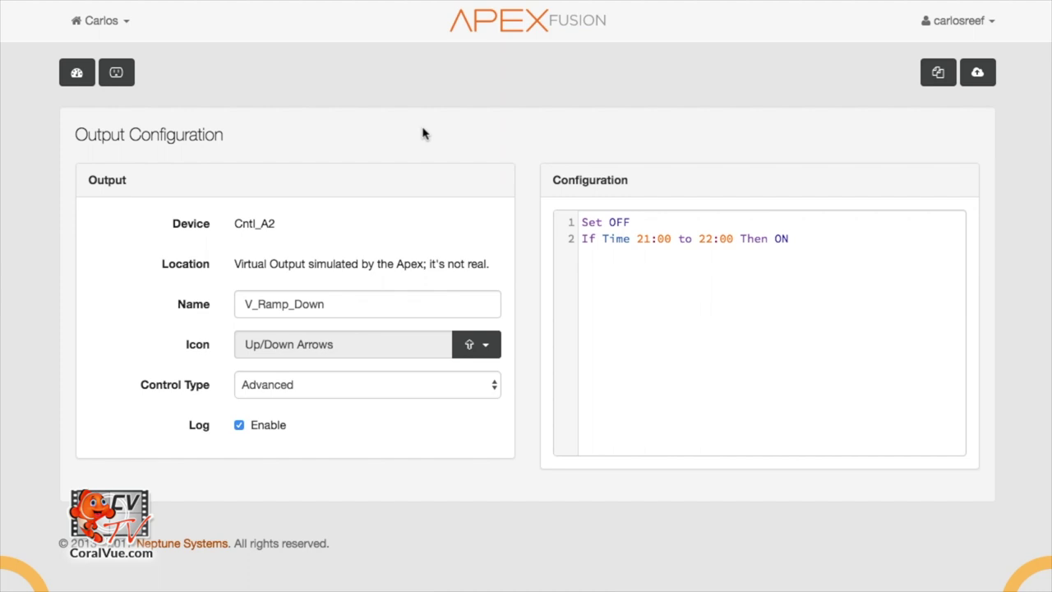
Rename output VARSPD2_I1 to WavePuck
click(116, 72)
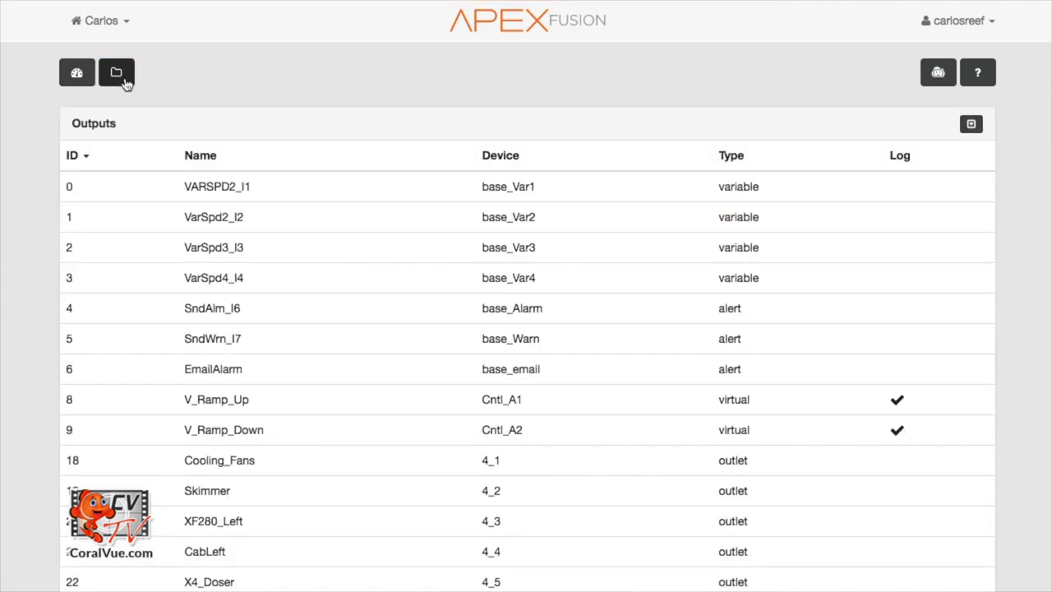
scroll(258, 193, down, 1)
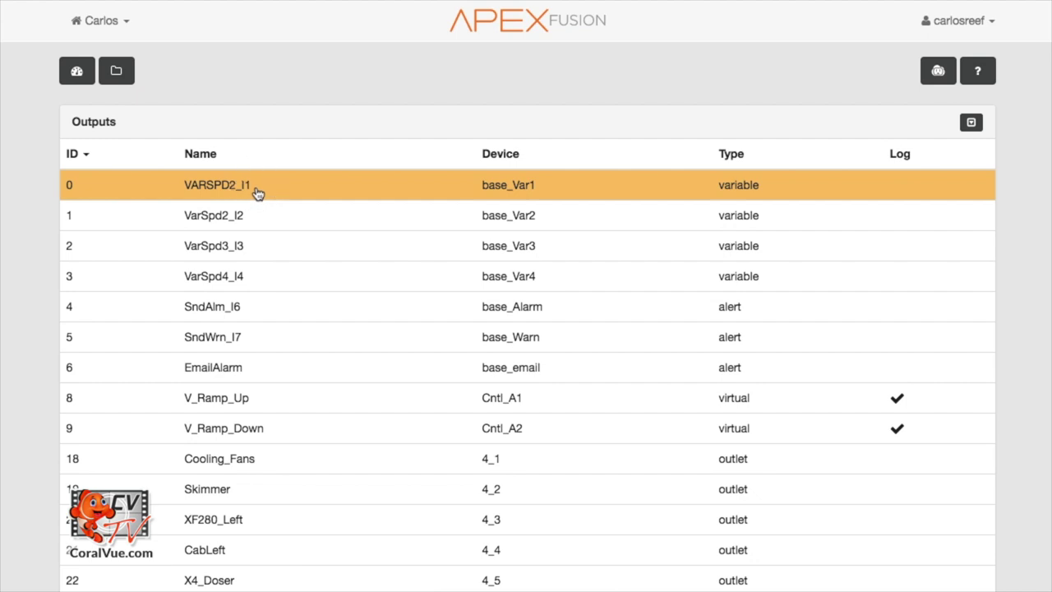
click(257, 193)
drag(317, 302, 214, 302)
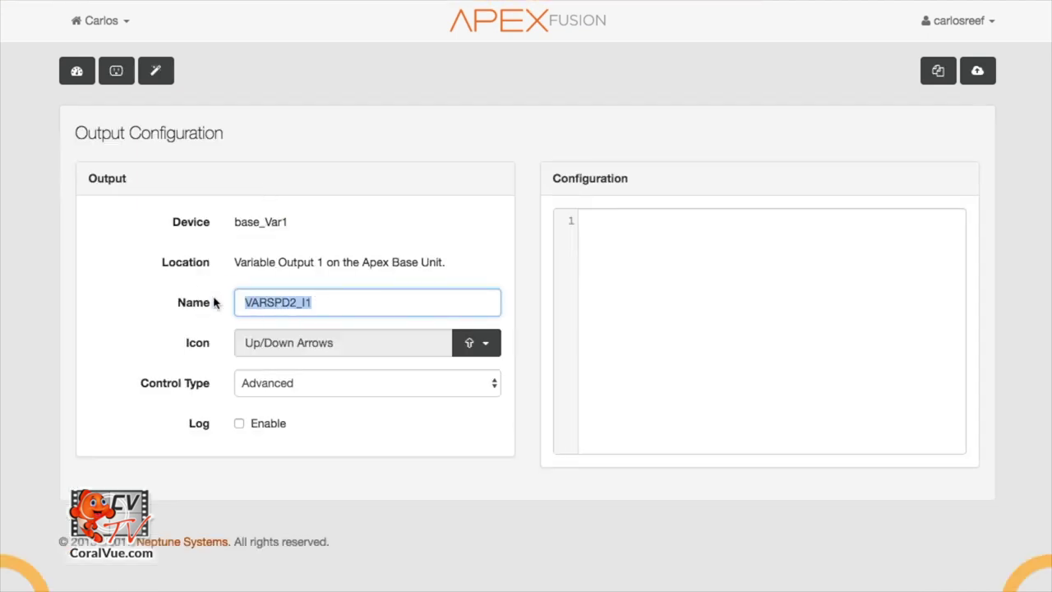
text(WavePU)
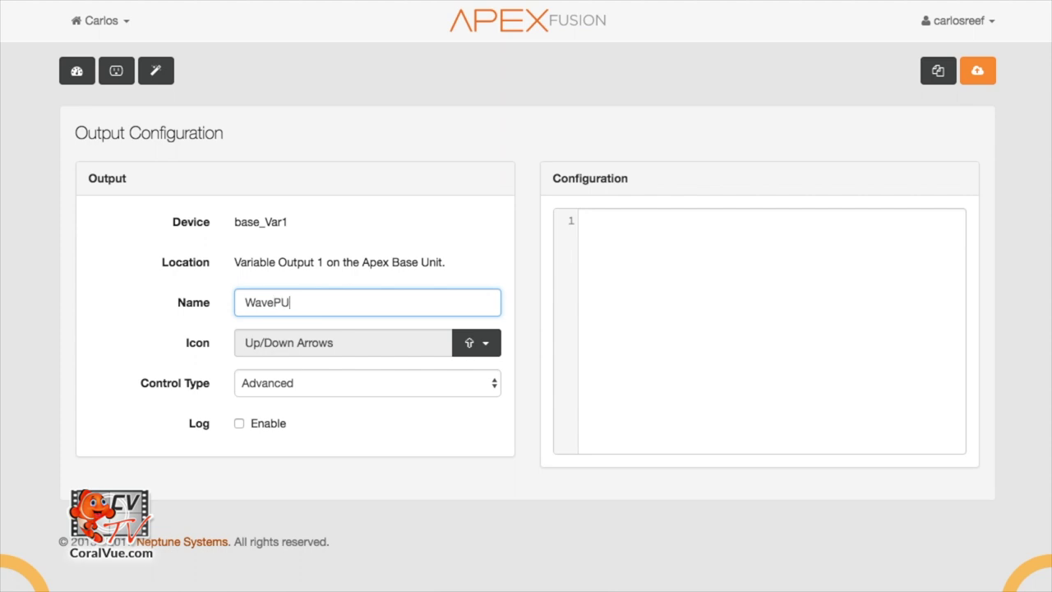
text(ck)
key(BackSpace)
key(BackSpace)
key(BackSpace)
text(uck)
Write program line 1: 'If Outlet V_Ramp_Up = ON Then Ramp_Up'
click(607, 218)
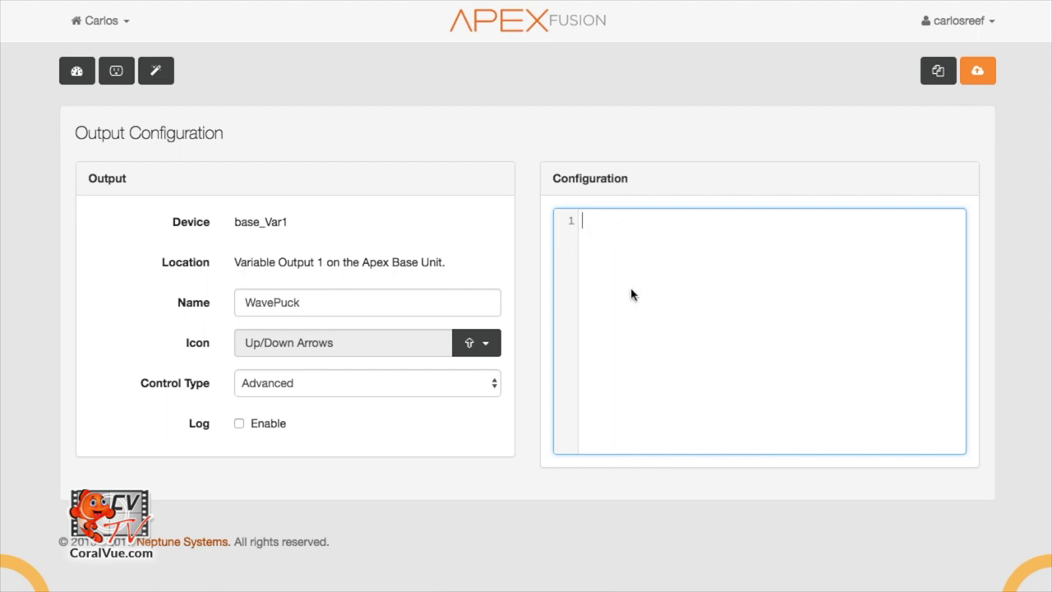
text(If Out)
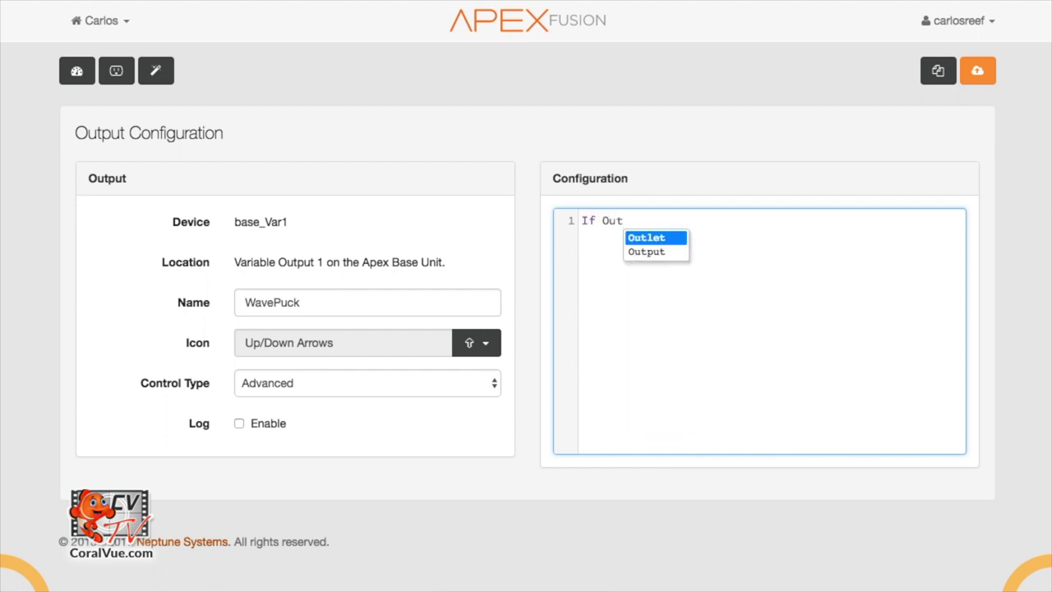
text(let V)
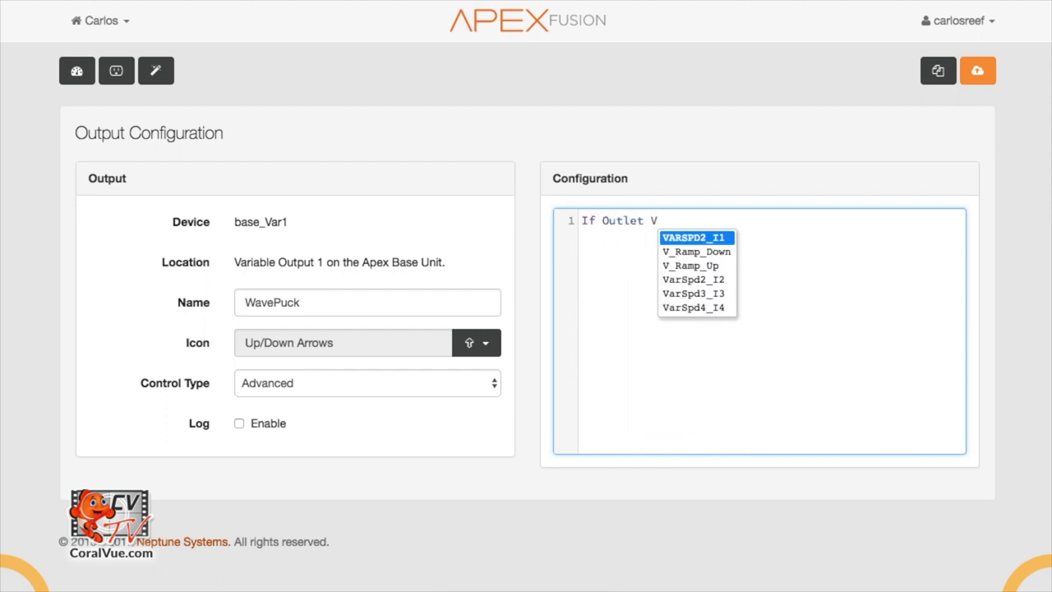
click(671, 268)
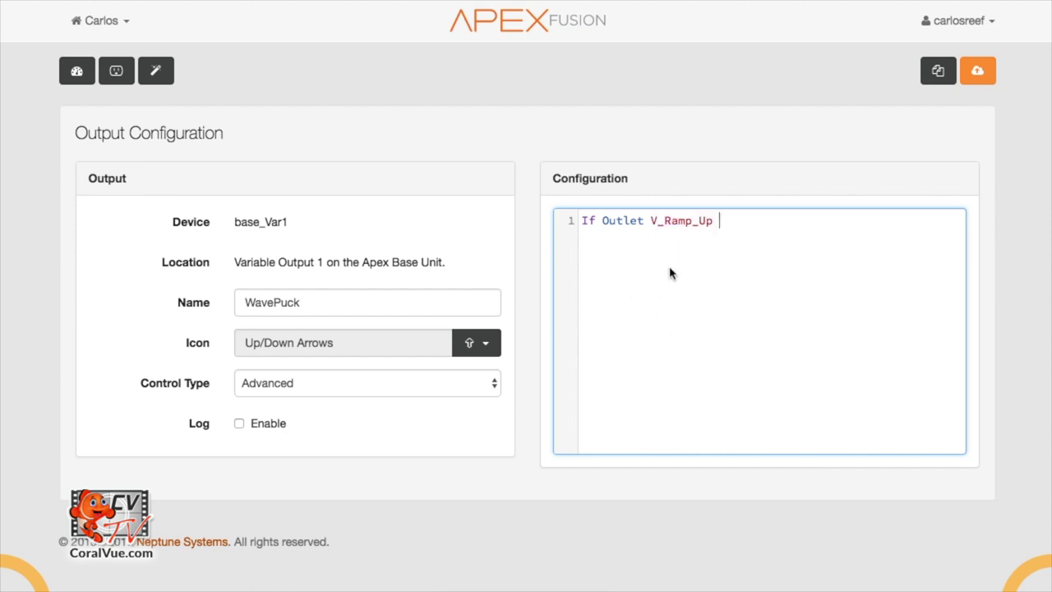
text(= ON Then Ra)
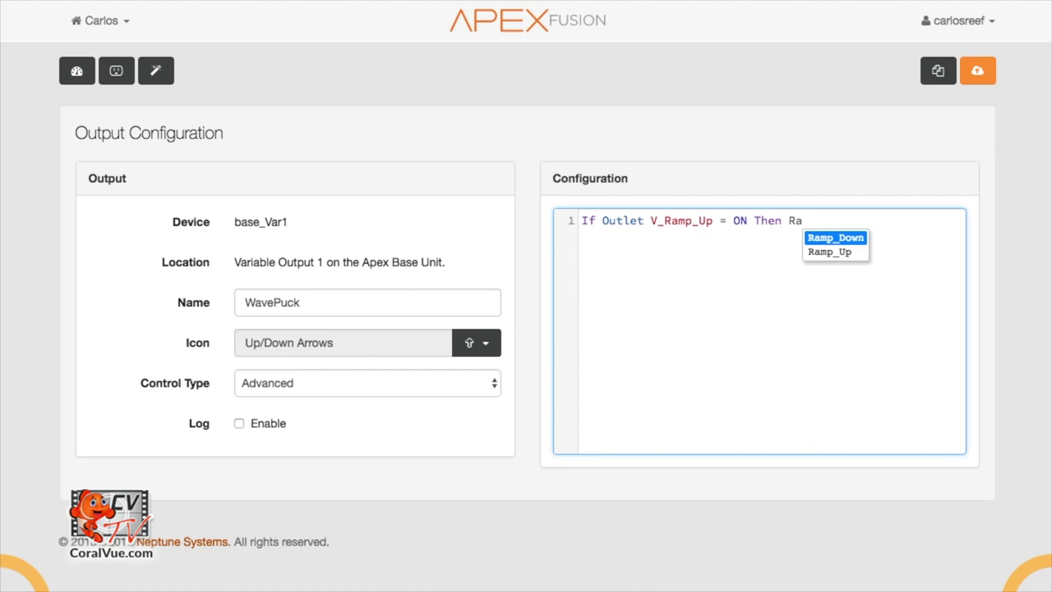
click(828, 253)
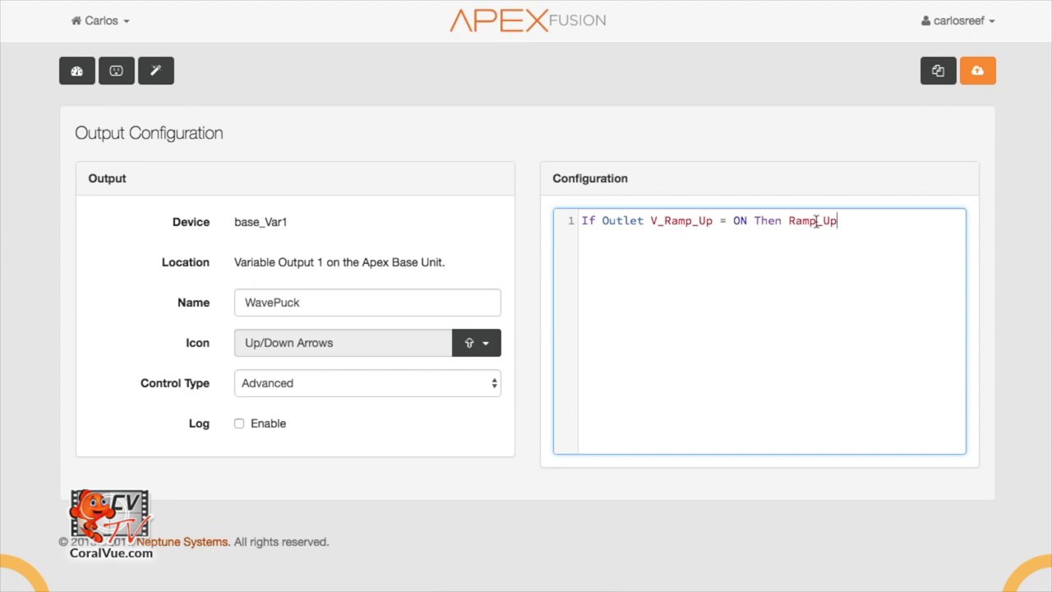
click(817, 222)
click(855, 157)
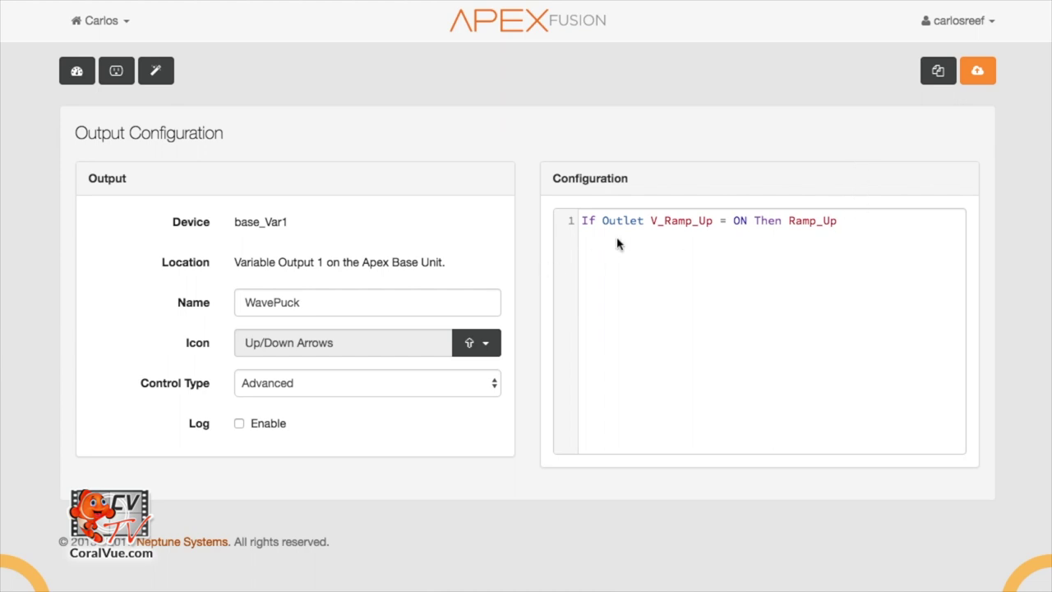
click(896, 220)
Add line 2: 'If Time 09:00 To 22:00 Then Pulse'
key(Return)
text(If )
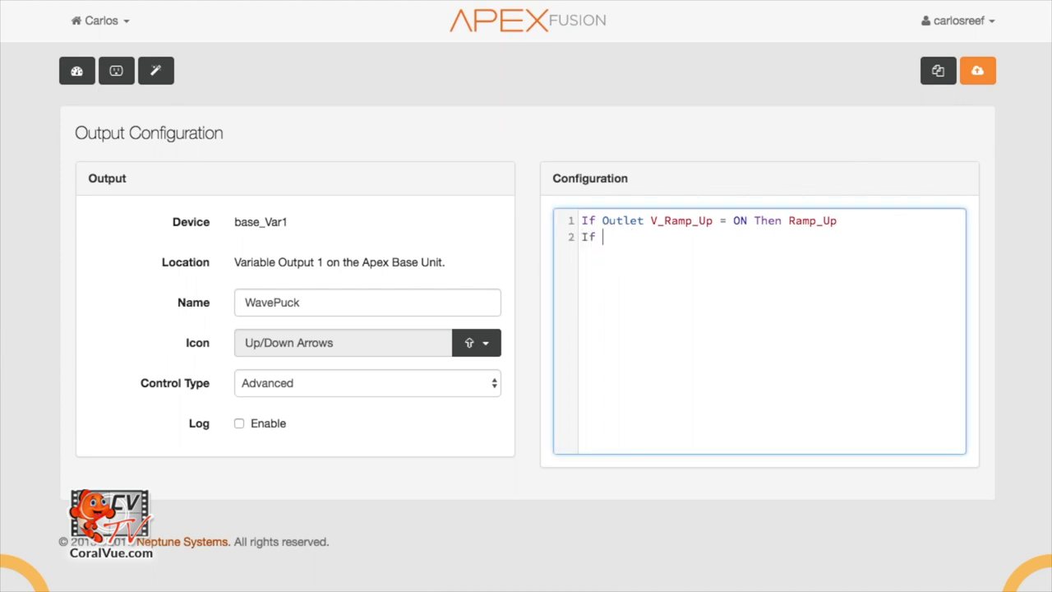
text(Time 09:00 To 22:00 Th)
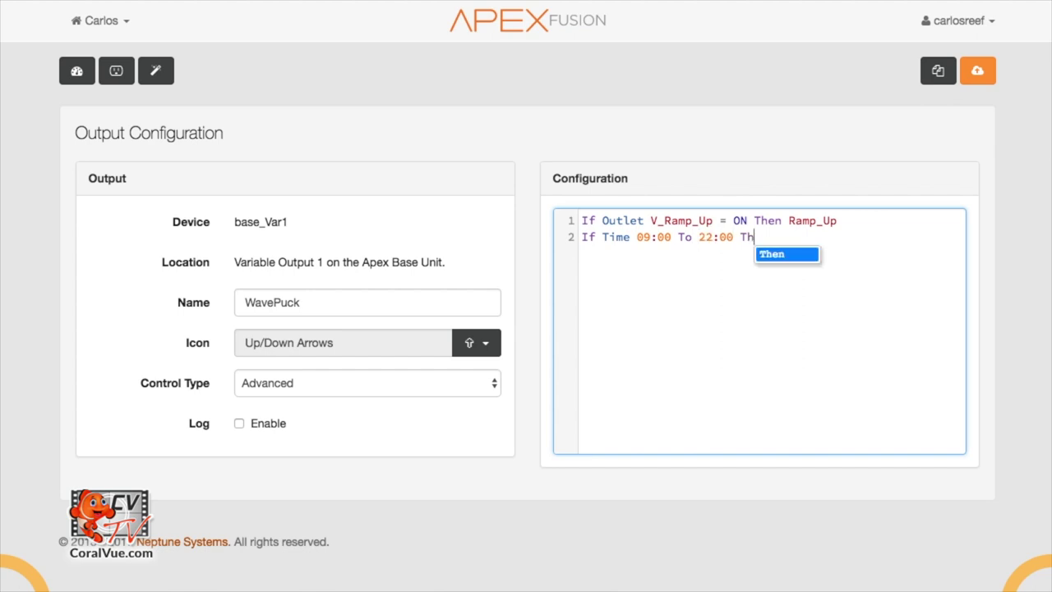
text(en Pul)
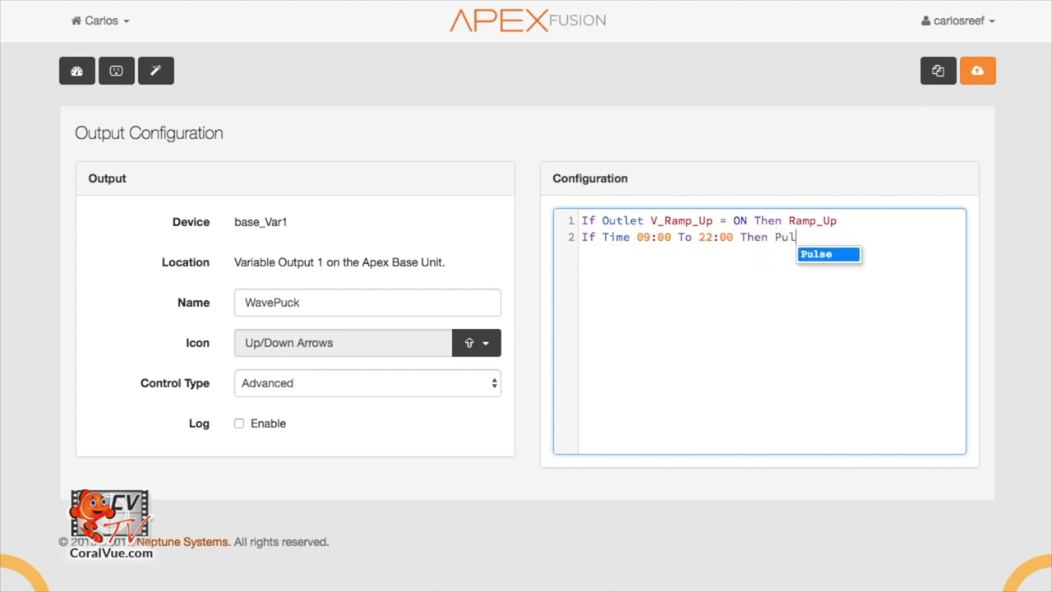
text(se)
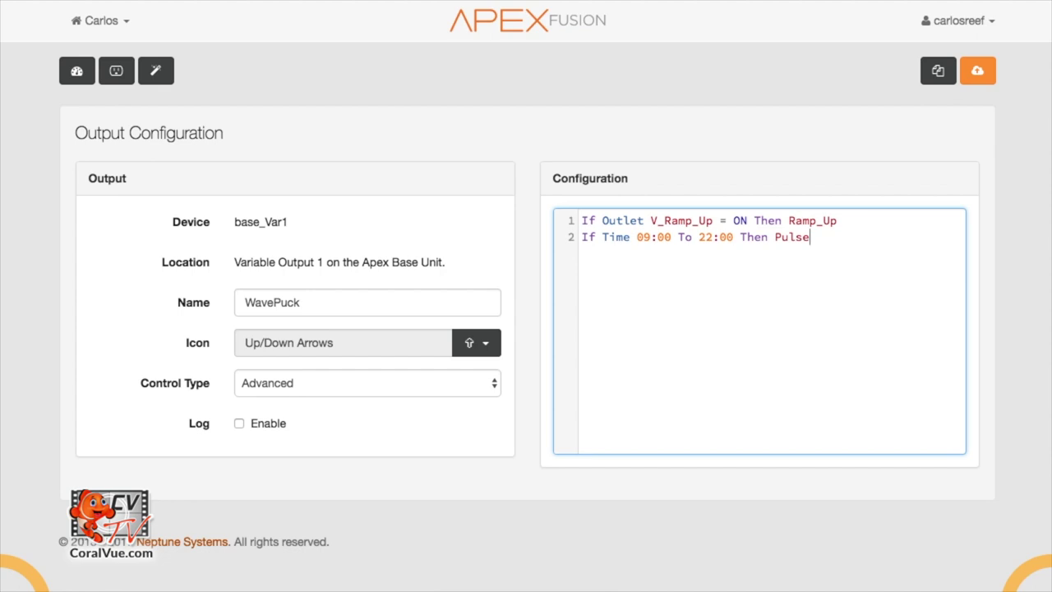
double_click(793, 237)
click(824, 237)
Add line 3: 'If Outlet V_Ramp_Down = ON Then Ramp_Down'
key(Return)
text(If Outlet V_Ra)
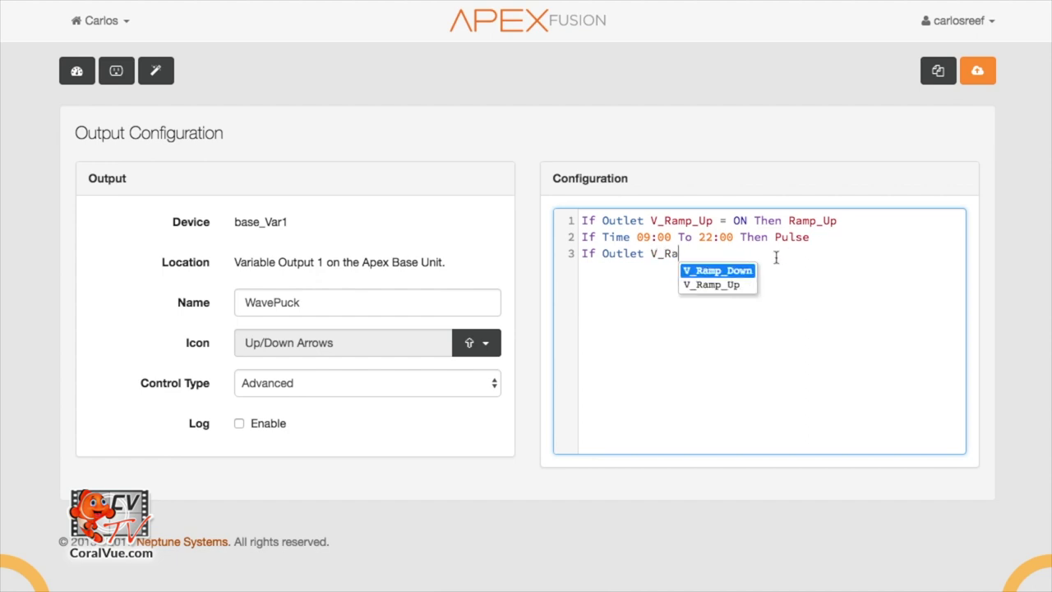
click(734, 272)
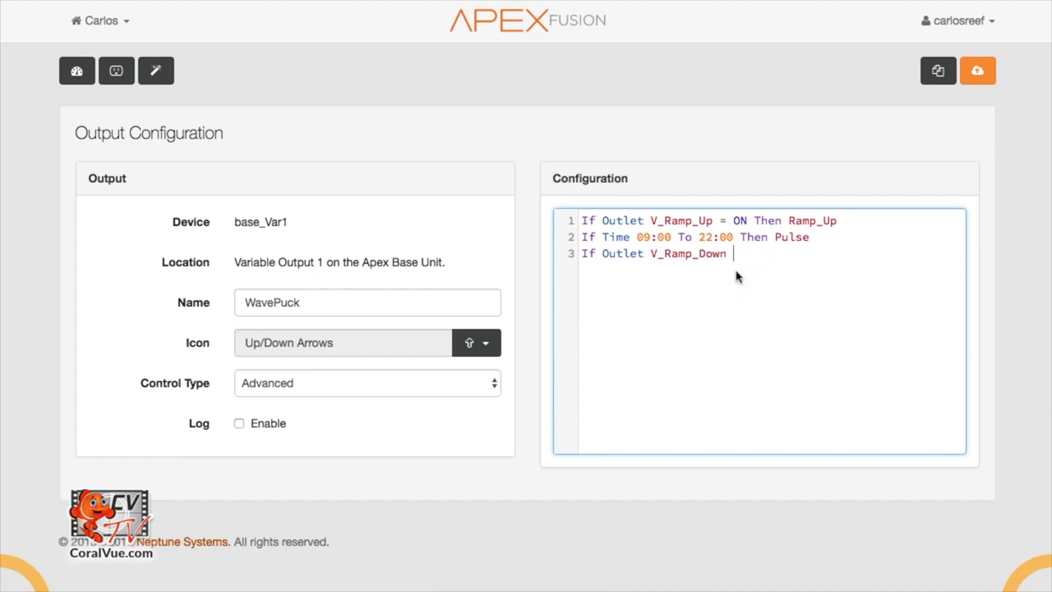
text(= ON Then Ram)
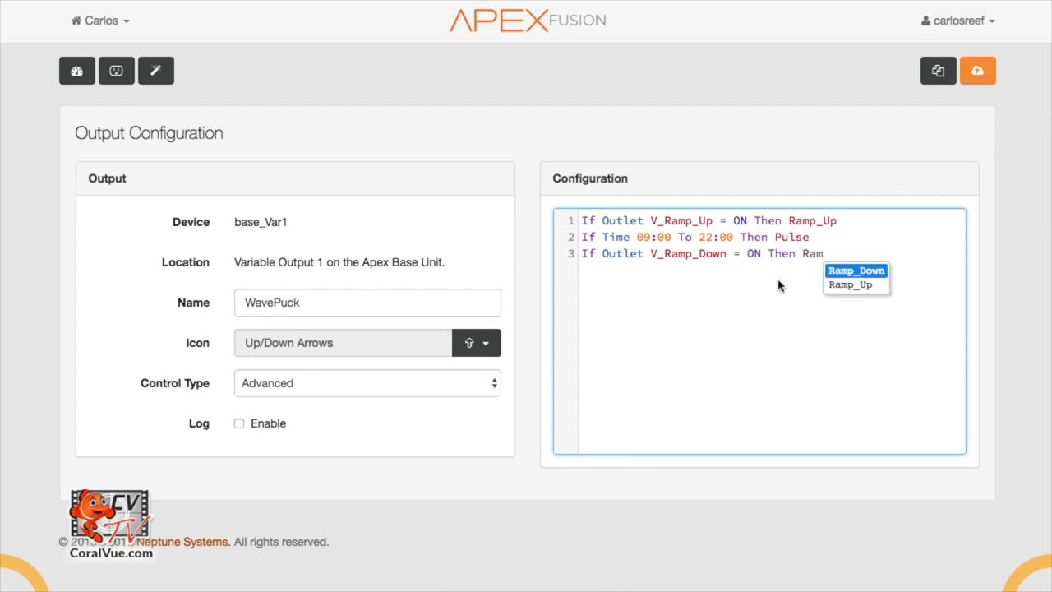
click(851, 272)
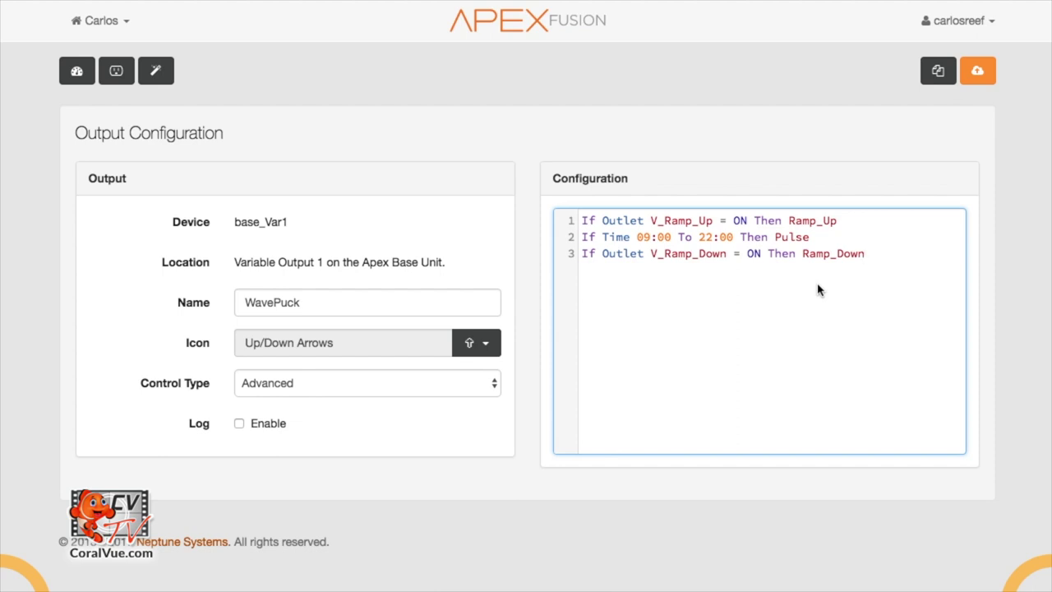
Add lines 'If Time 22:00 to 08:00 Then Night' and 'If FeedA 000 Then OFF'
key(Return)
text(If Time 22:00 to )
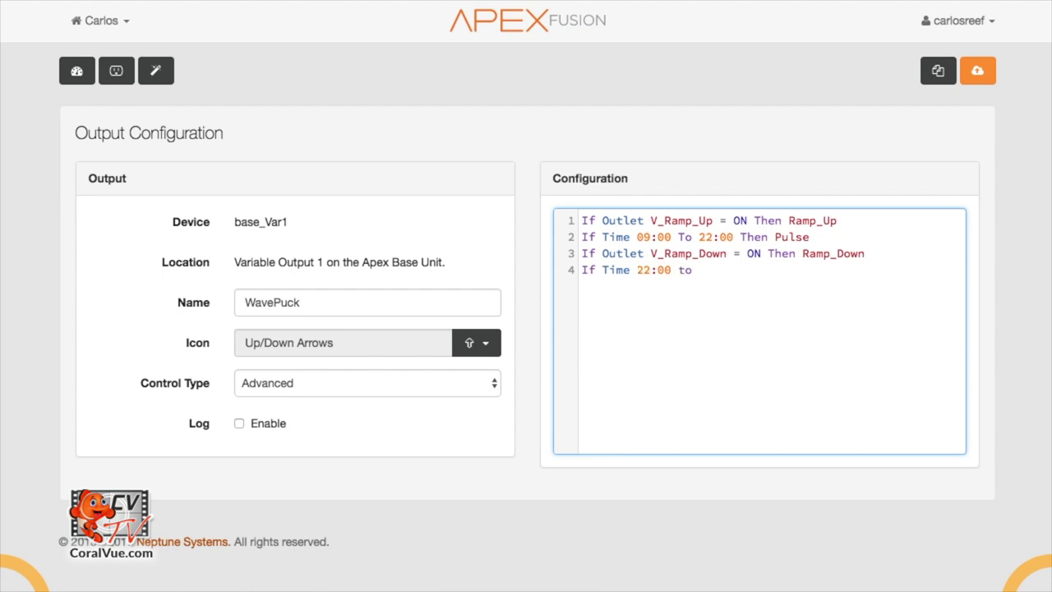
text(08:00 Then Ni)
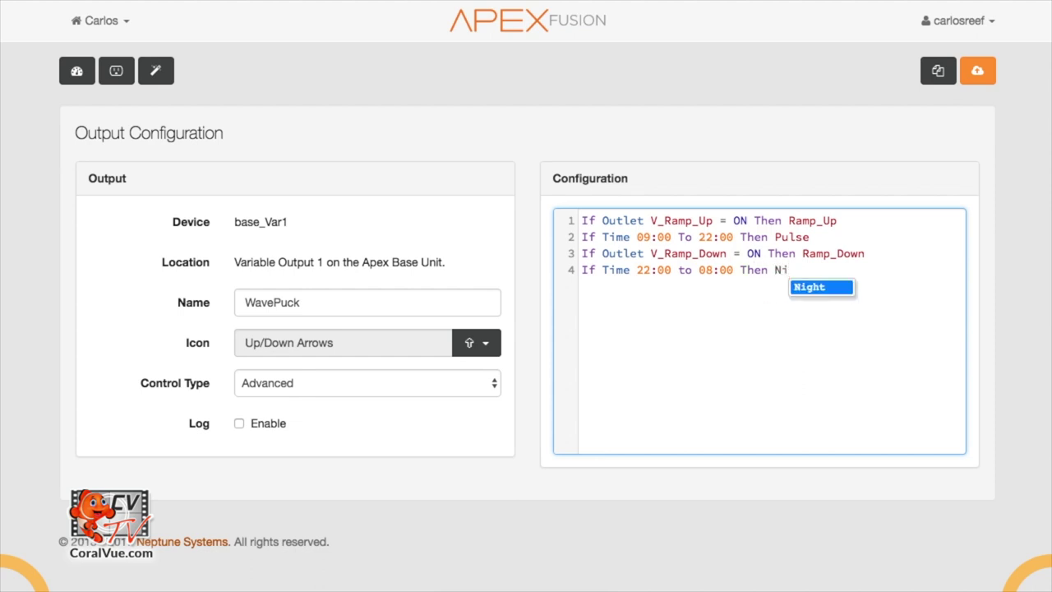
key(Return)
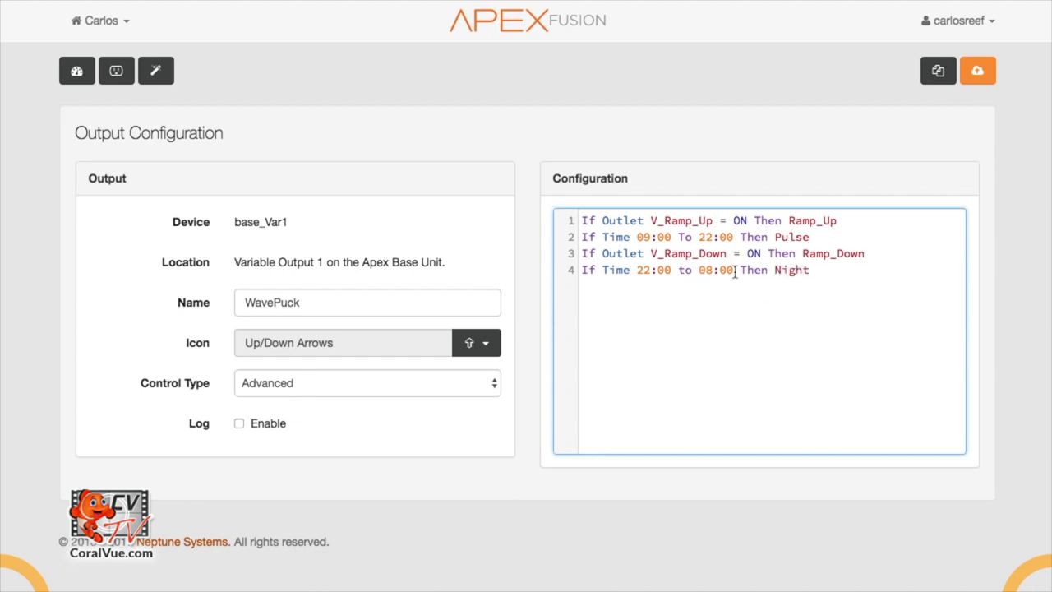
double_click(786, 272)
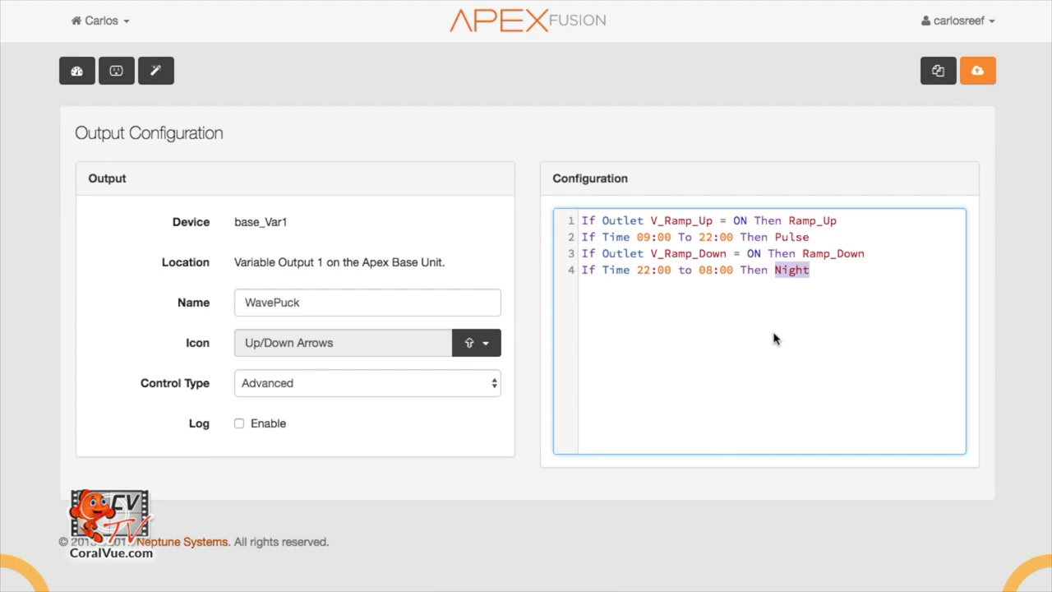
click(820, 270)
key(Return)
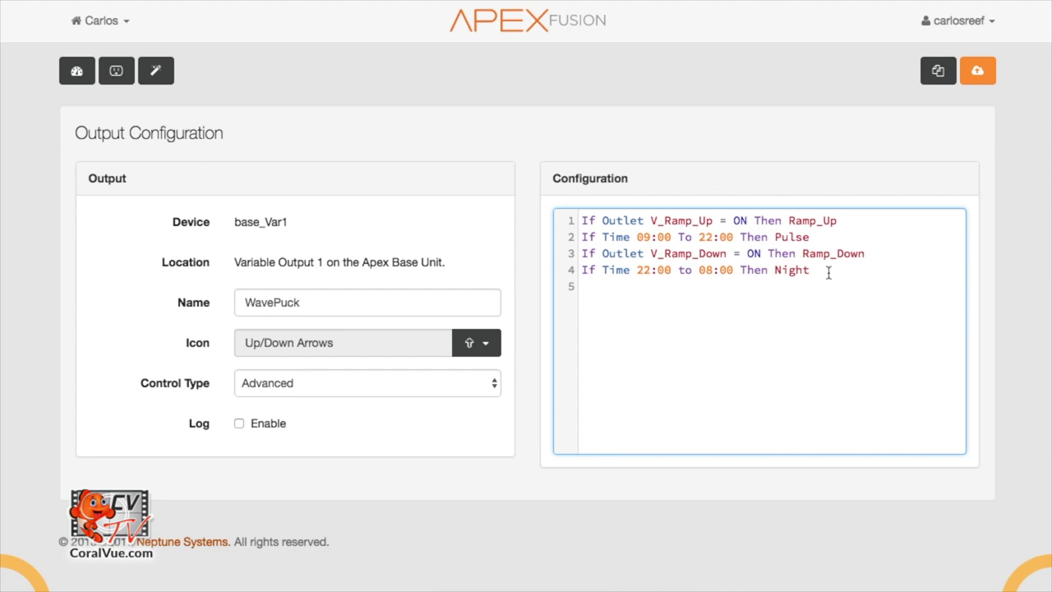
text(If)
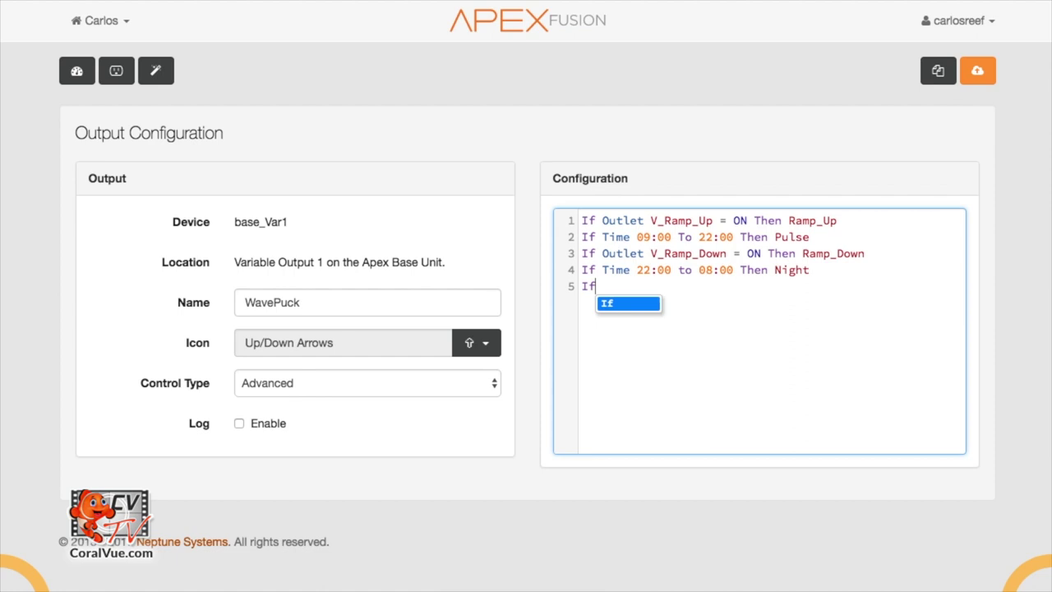
text( FeedA )
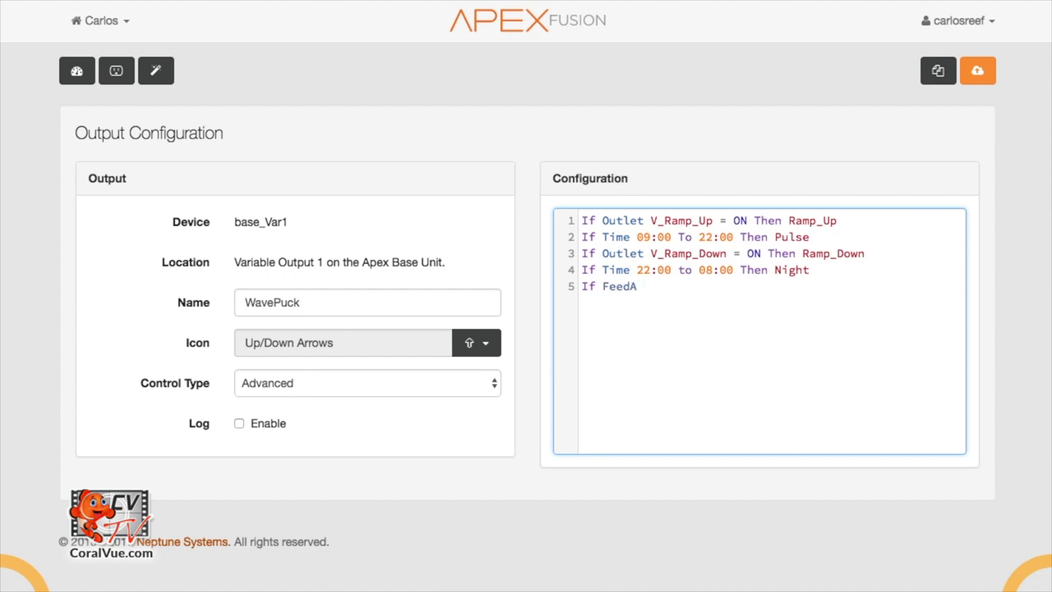
text(000 Then OFF)
Send the WavePuck configuration to the Apex and return to the dashboard
click(773, 149)
click(977, 70)
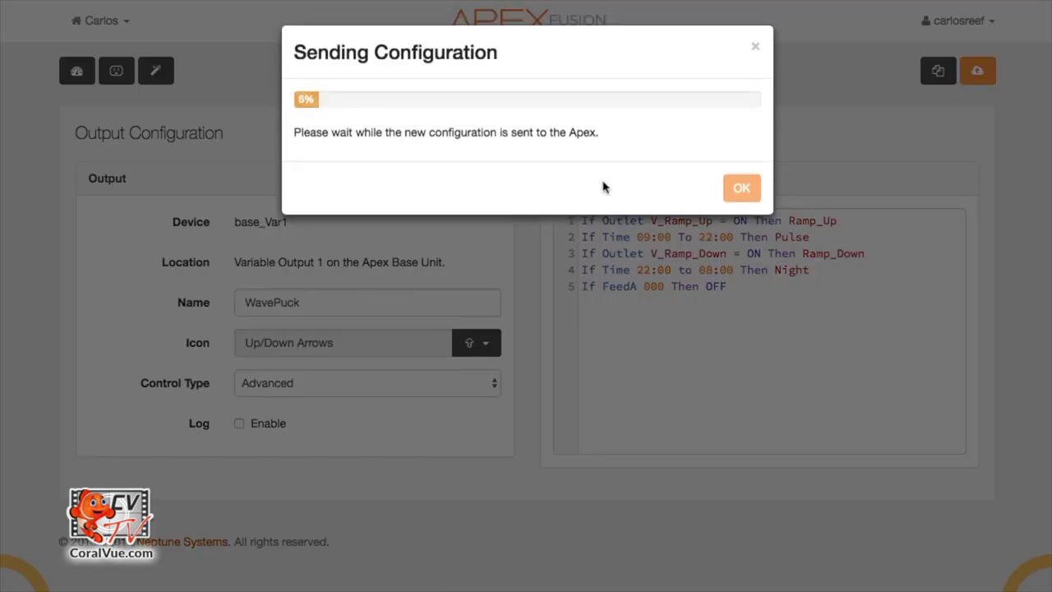
click(742, 263)
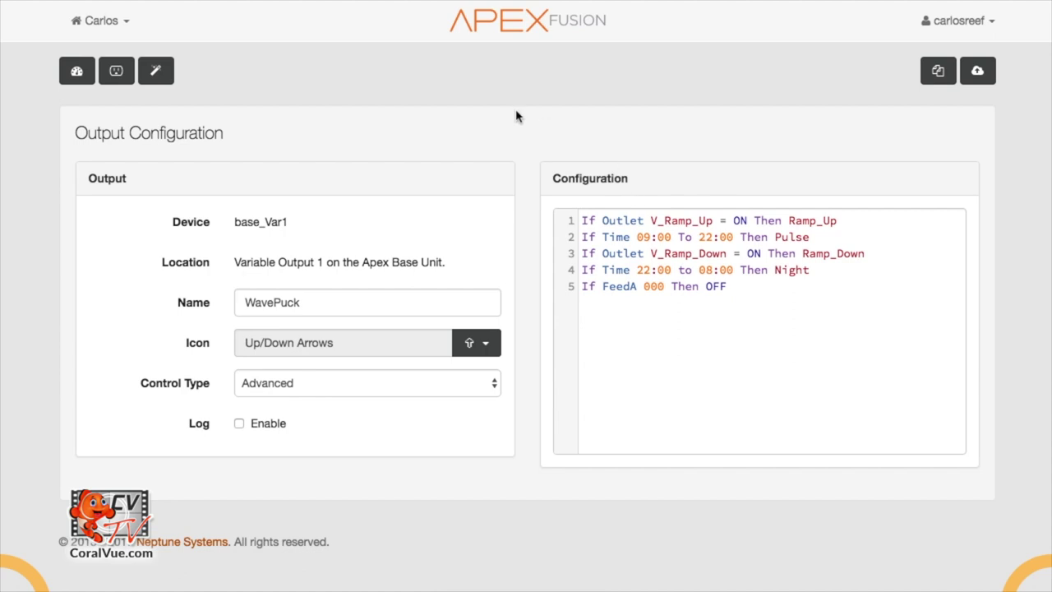
click(77, 72)
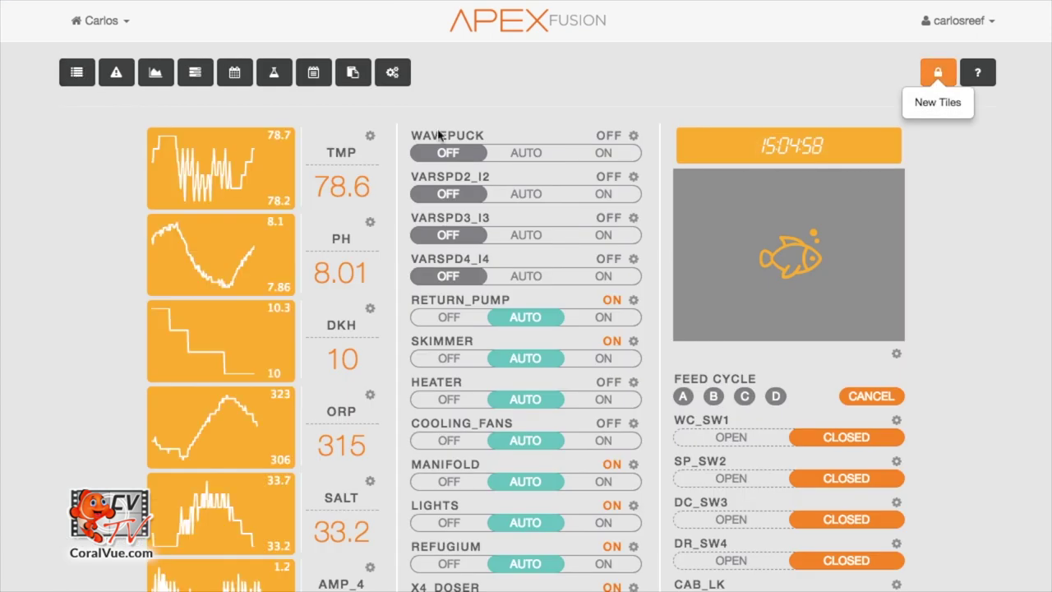
Switch the WAVEPUCK toggle to AUTO
click(524, 156)
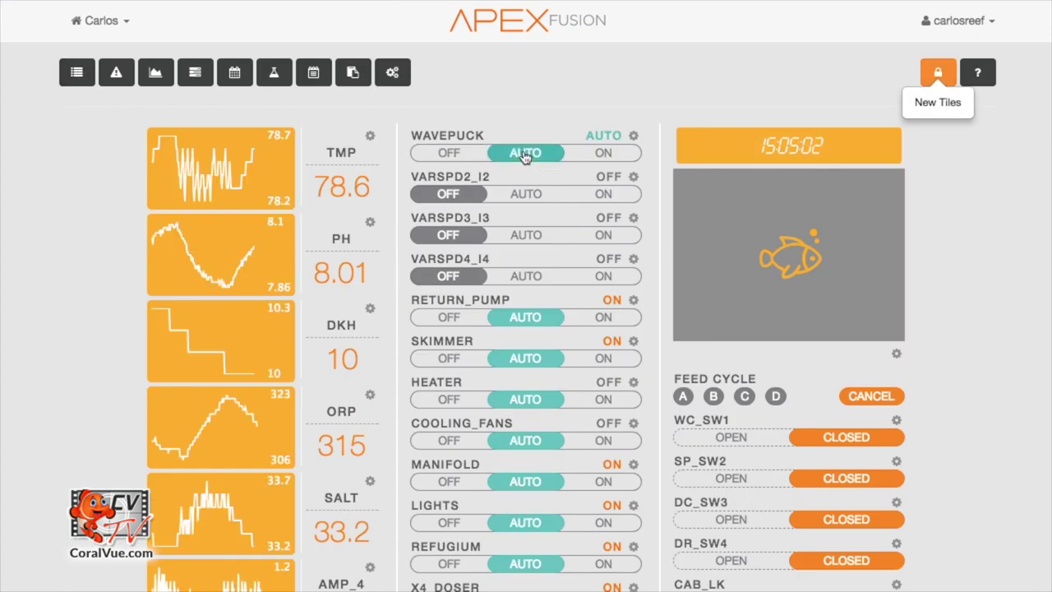